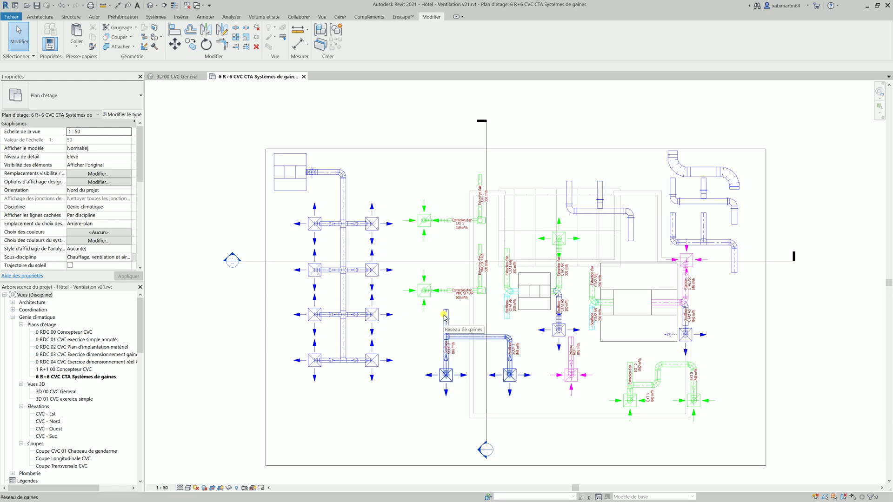
Move the entire SOUF 3 supply duct network with its air terminals and tags downward in the plan.
key(Tab)
click(445, 318)
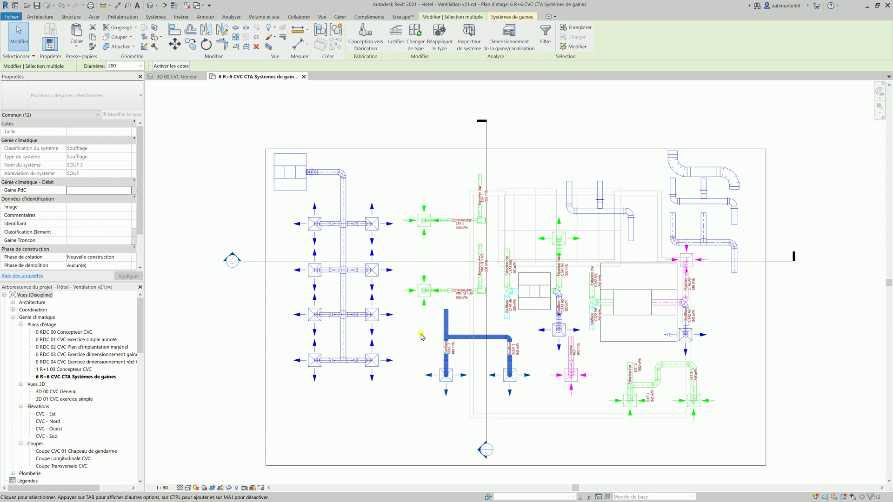
drag(493, 364, 520, 378)
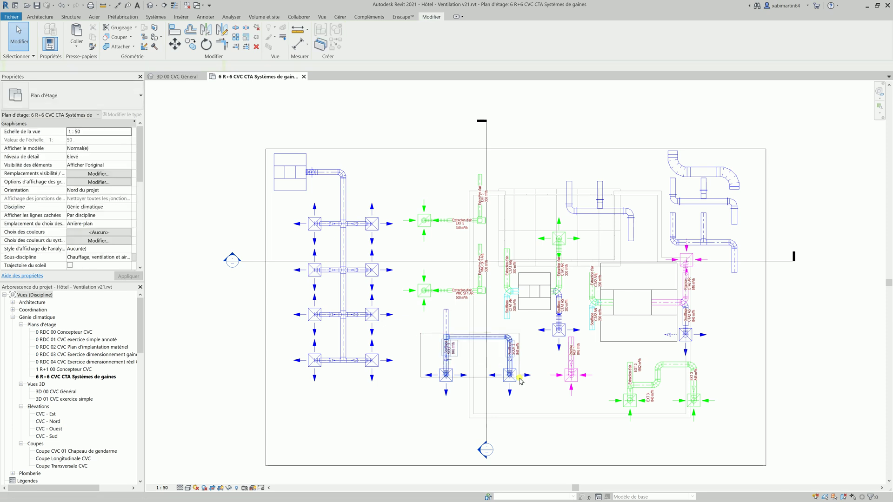
click(457, 319)
key(Tab)
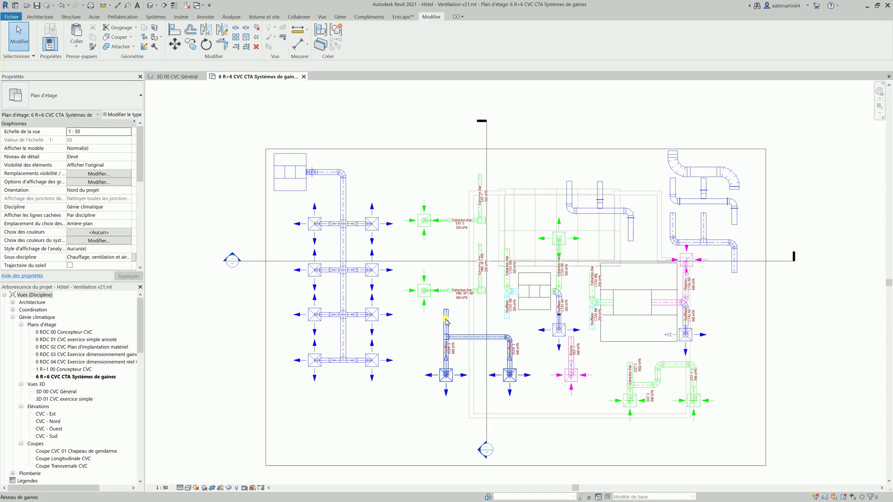
click(445, 320)
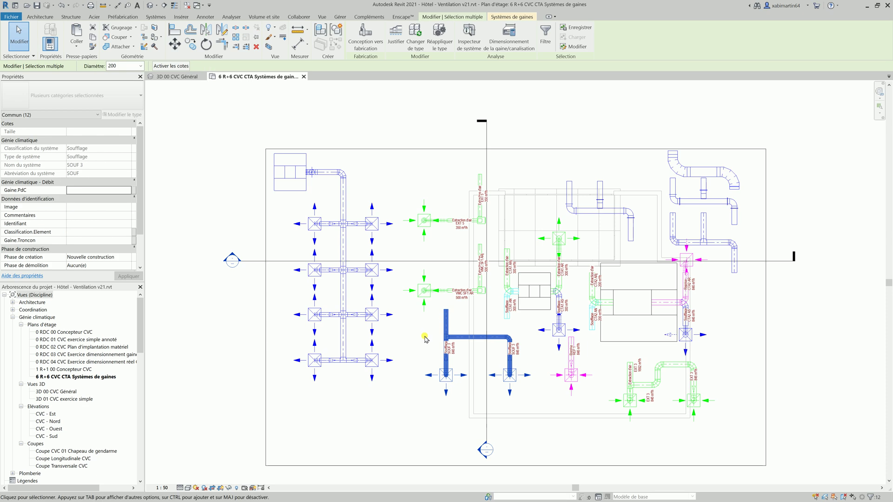
drag(425, 332, 532, 369)
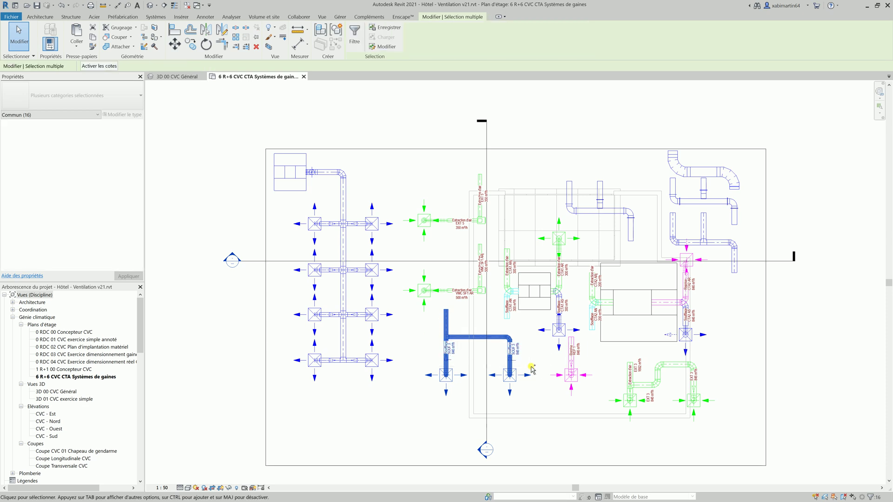
key(Down)
key(Down)
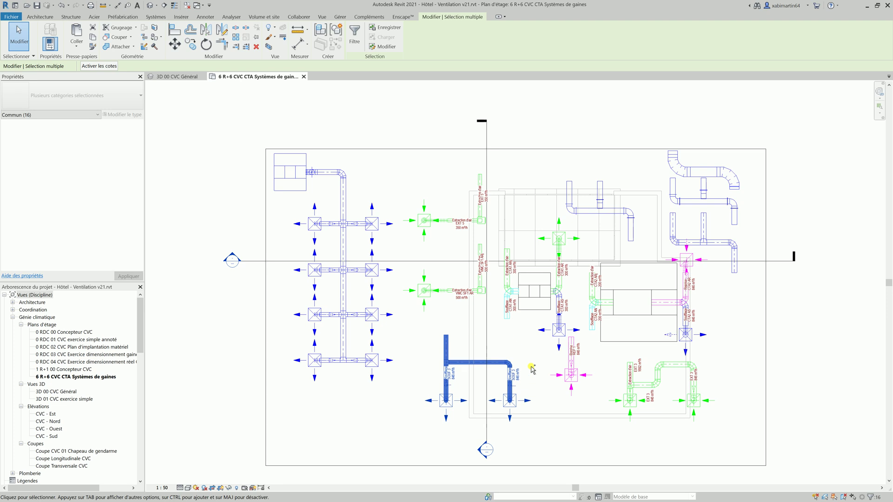
key(Down)
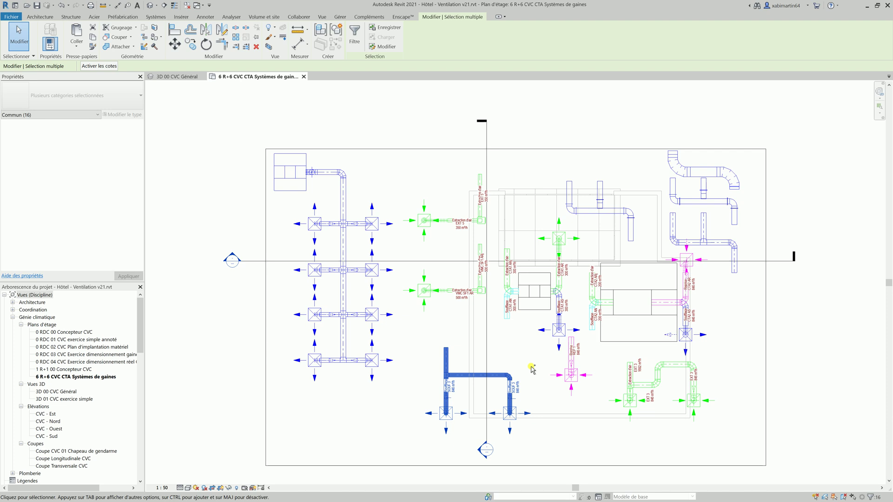
click(591, 365)
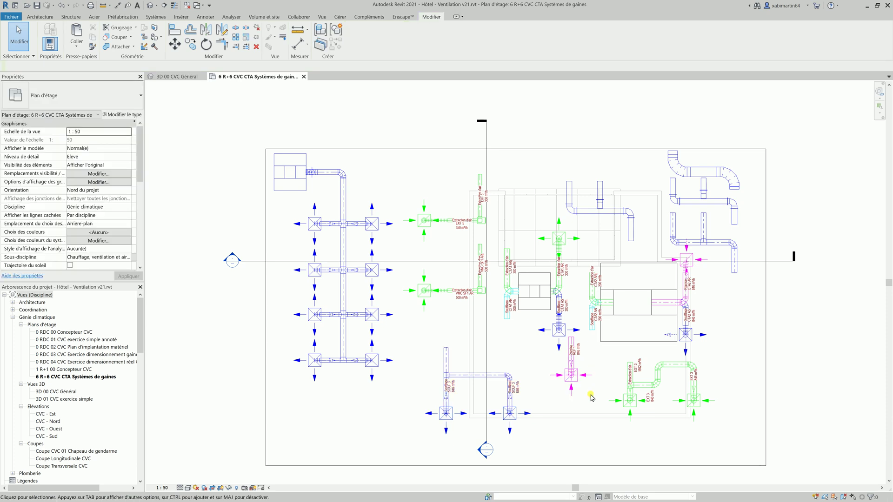
Move the REF 1 return duct and the EXT 3 extraction network, with terminals and tags, down in line with SOUF 3.
drag(591, 395, 568, 364)
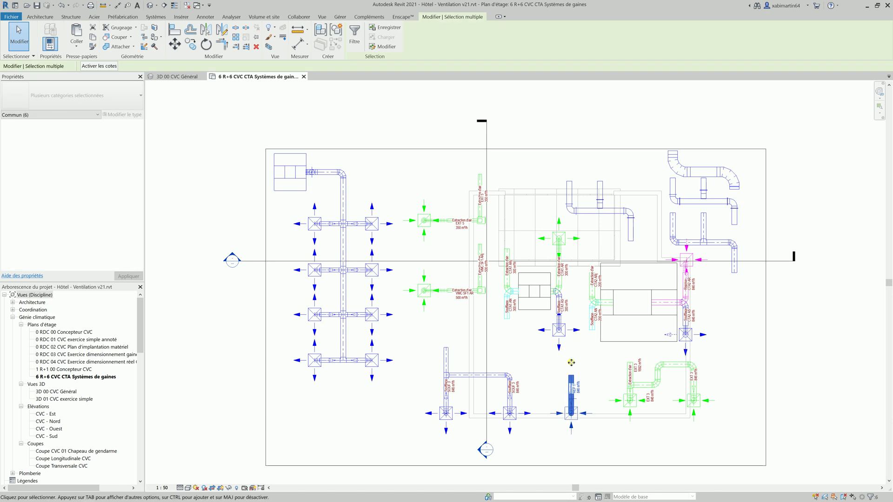
drag(722, 425, 621, 369)
key(Down)
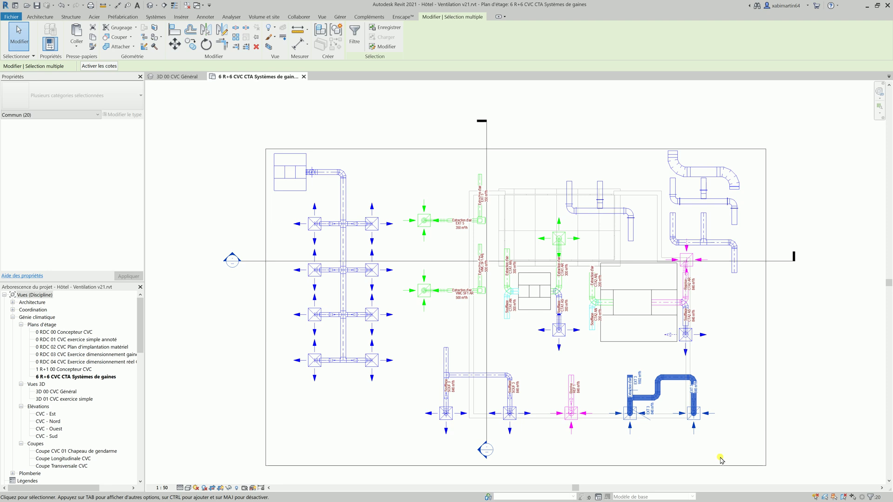
Select the SOUF 3, REF 1 and EXT 3 networks together and shift them further down below the air handling units.
drag(729, 447, 428, 381)
click(735, 389)
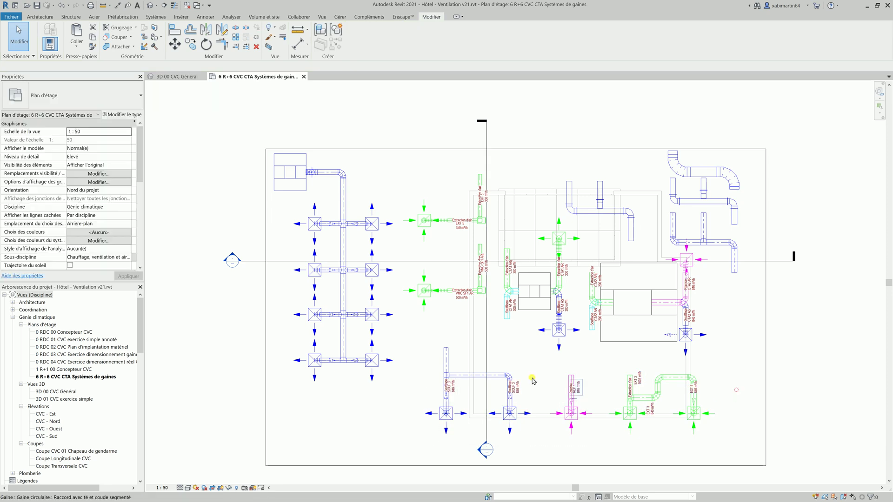
drag(424, 342, 731, 443)
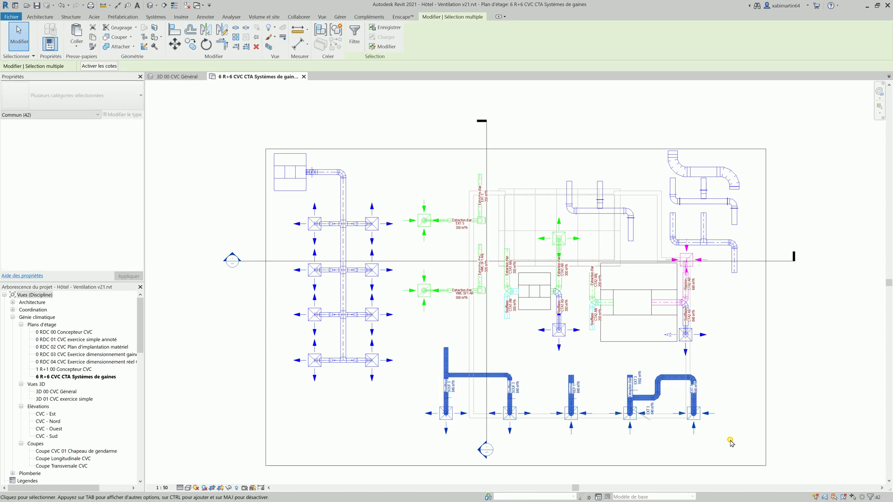
key(shift+Down)
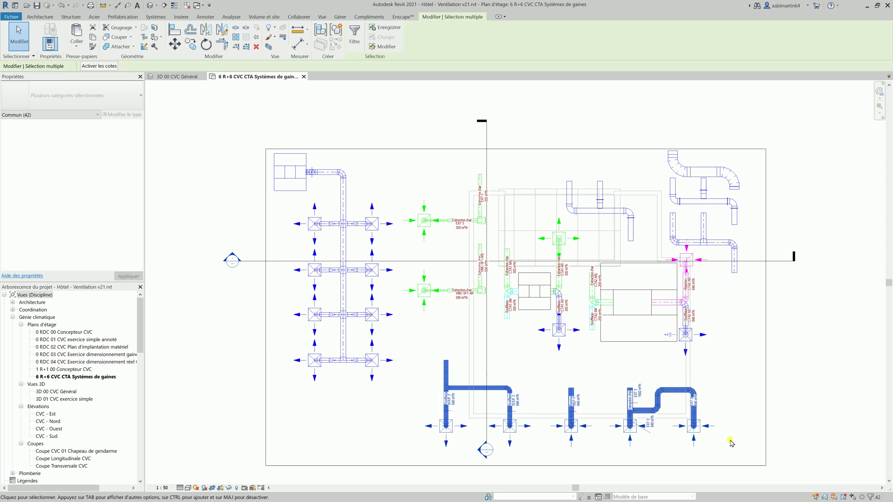
key(shift+Down)
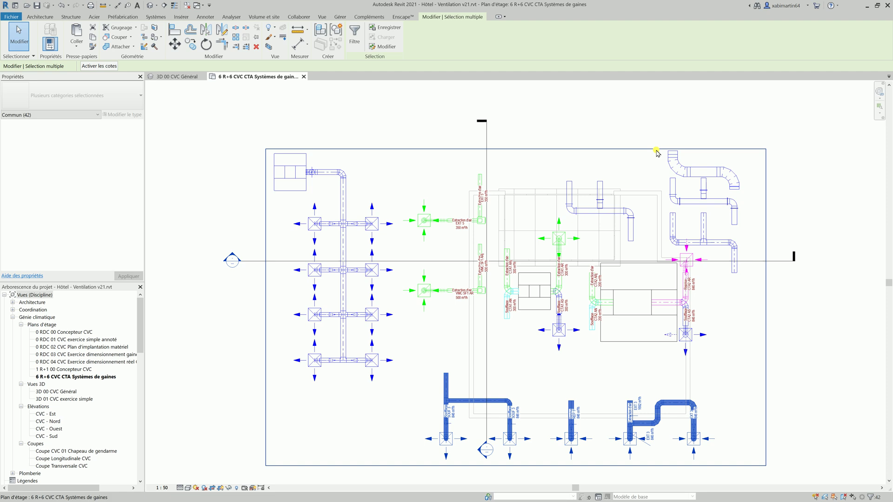
Move the three sample duct runs in the plan's upper-right corner upward, clear of the CTA2 return terminal.
drag(656, 138, 748, 256)
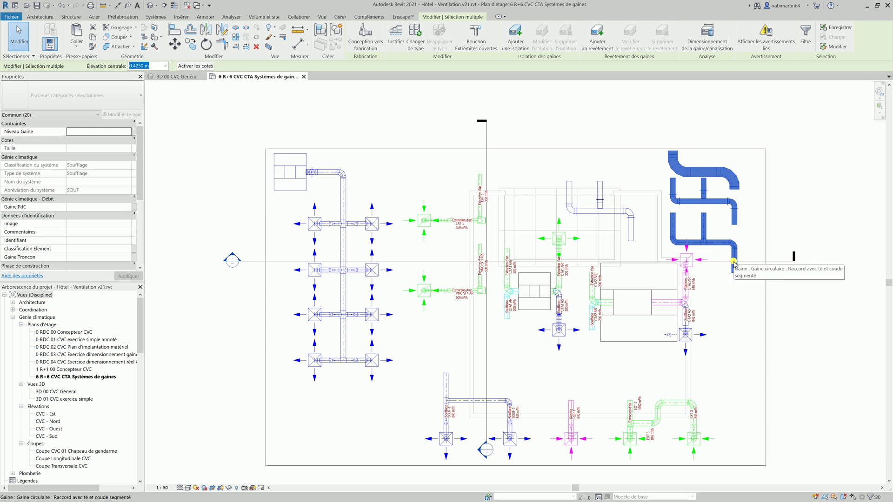
key(Up)
key(Up)
key(Up)
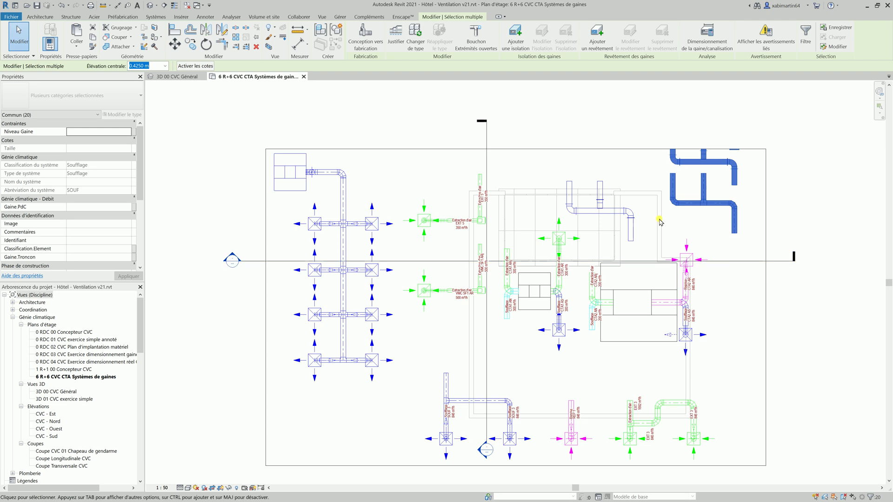
Select the whole SOUF 9 rectangular duct network, without the nearby extraction terminal, and move it upward.
click(550, 167)
drag(550, 168, 650, 260)
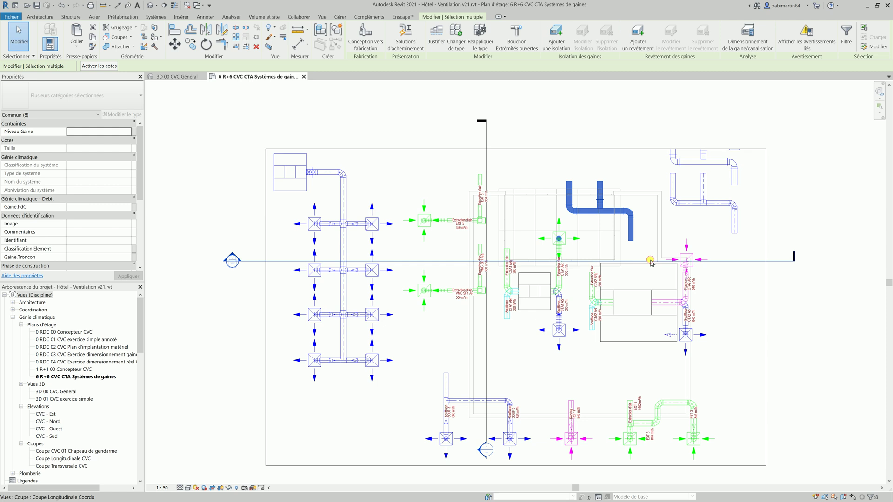
click(607, 168)
key(Tab)
key(Tab)
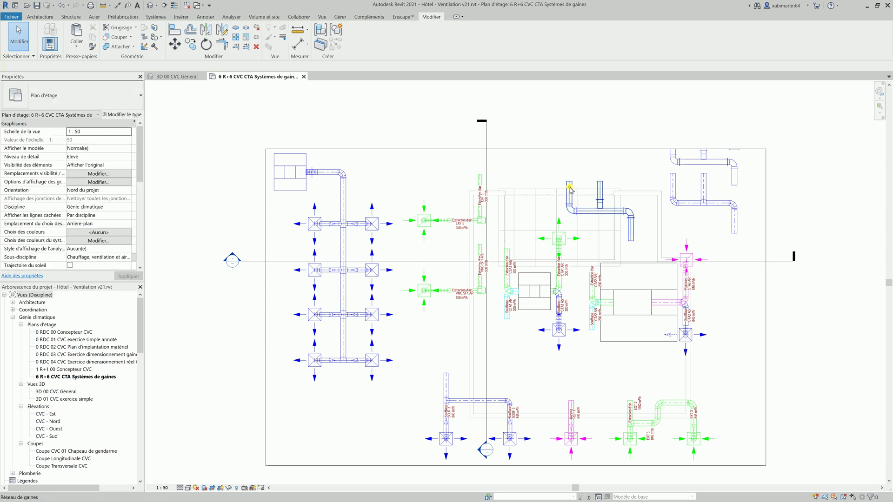
click(570, 187)
key(shift+Up)
key(shift+Up)
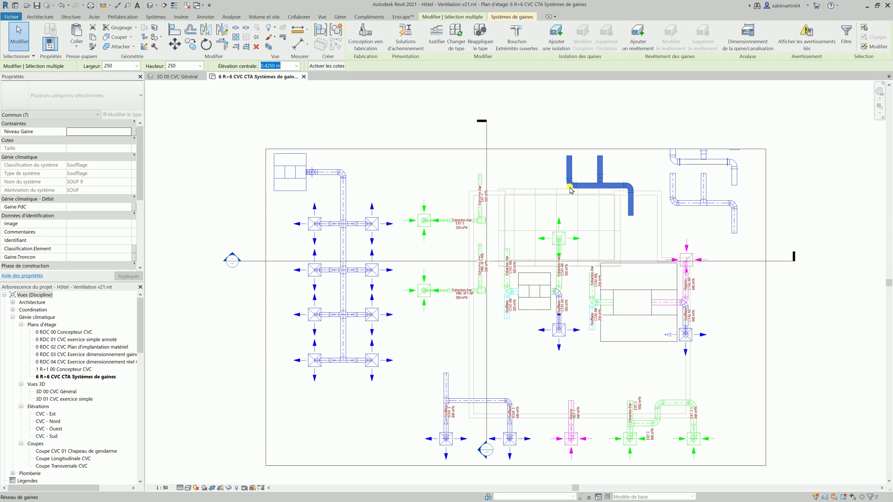
key(shift+Up)
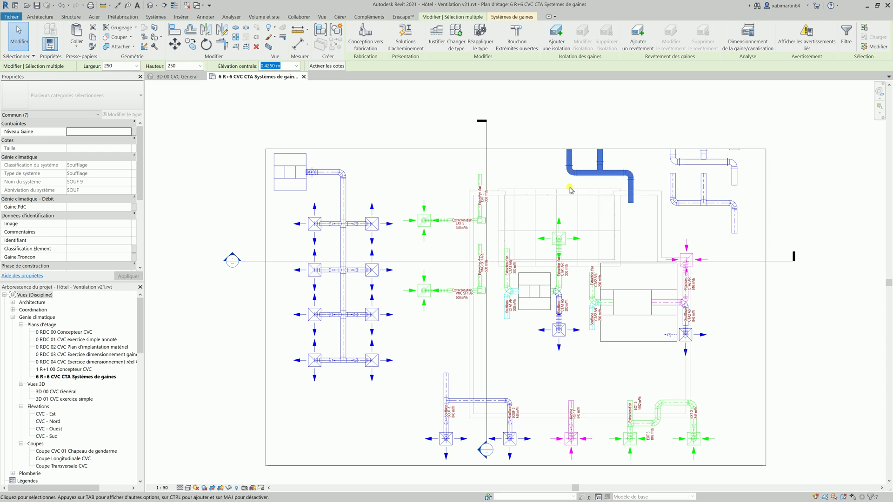
Extend the upper edge of the floor plan's crop region upward to include the moved duct networks.
click(533, 150)
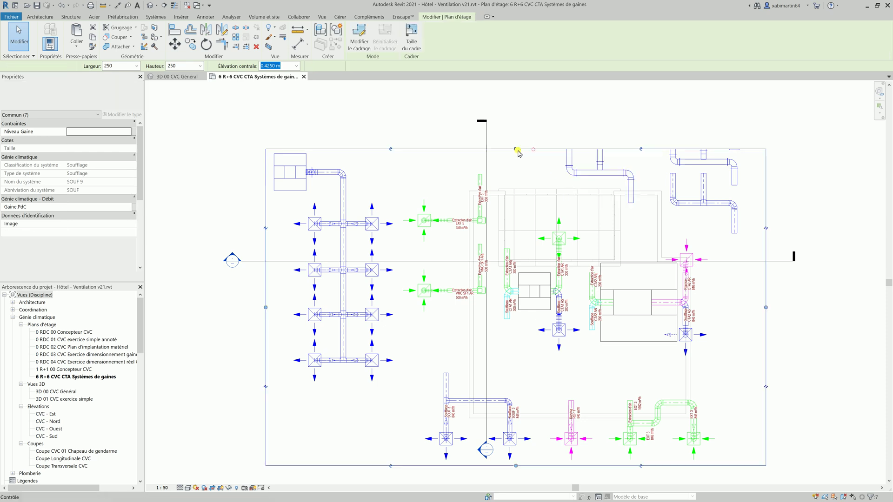
drag(517, 149, 516, 113)
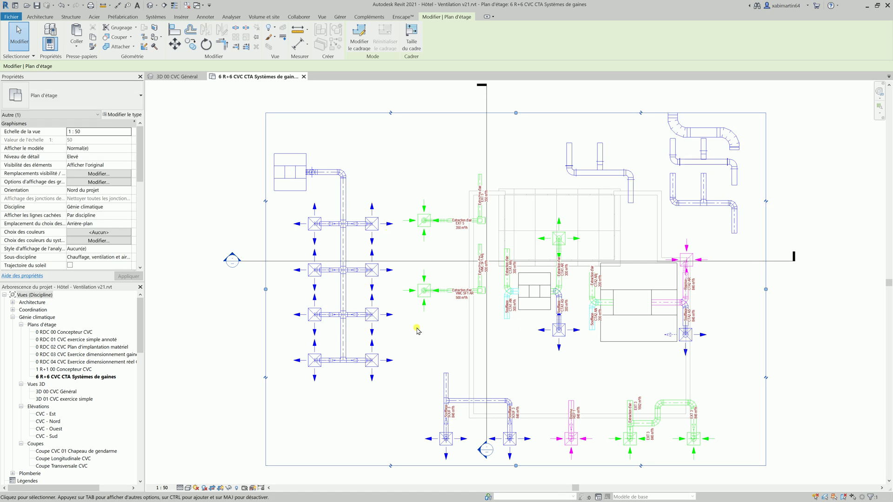
Start a text note of type Arial 2 mm rouge in the empty area above the EXT 5 air terminal.
scroll(433, 299, up, 2)
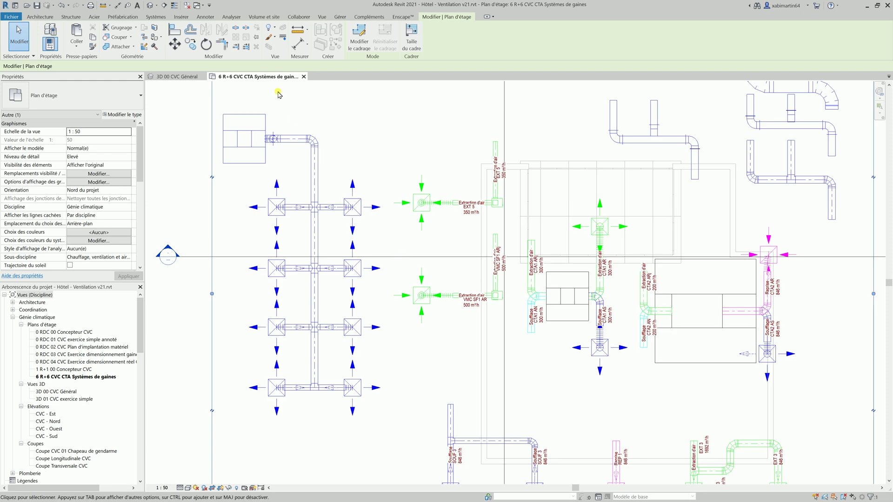
click(182, 17)
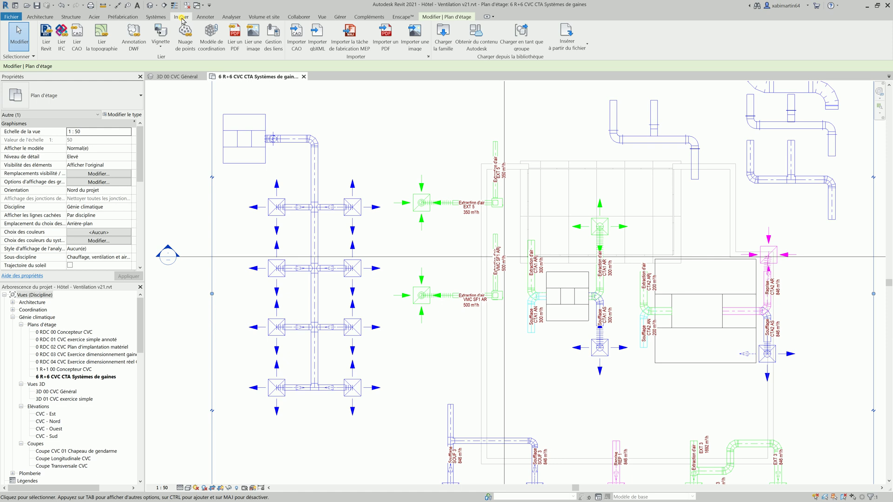
click(205, 17)
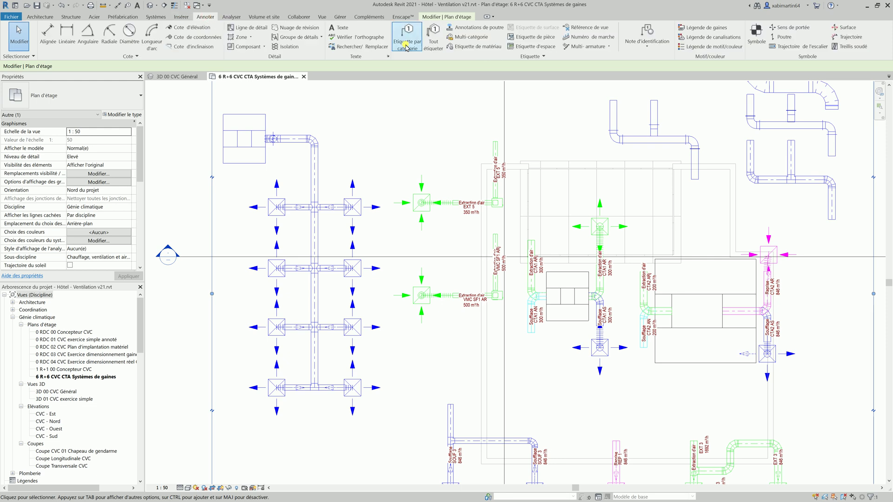
click(340, 29)
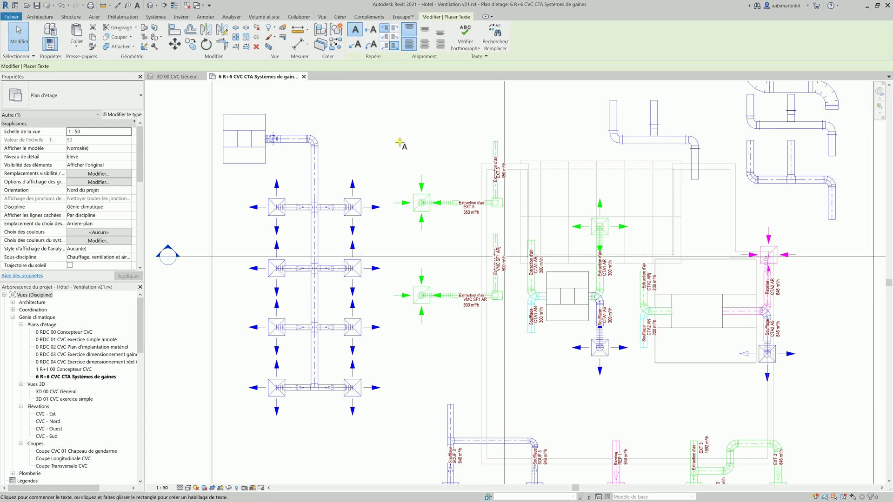
click(71, 99)
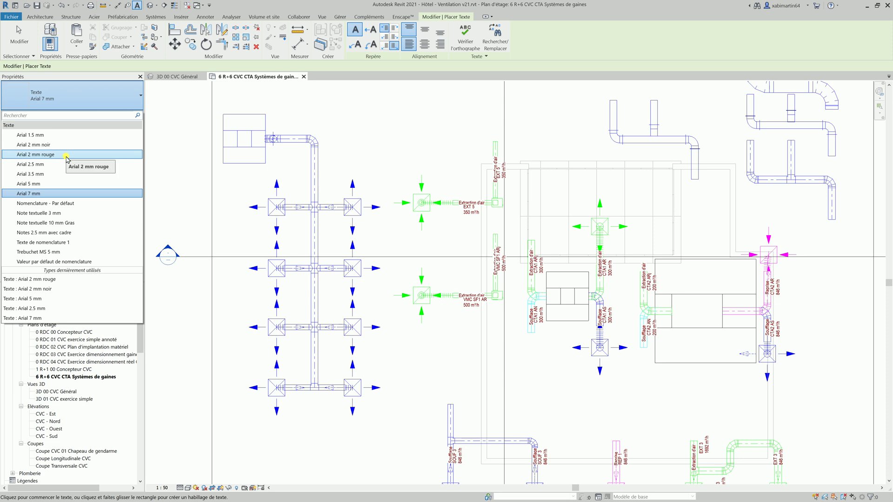
click(66, 156)
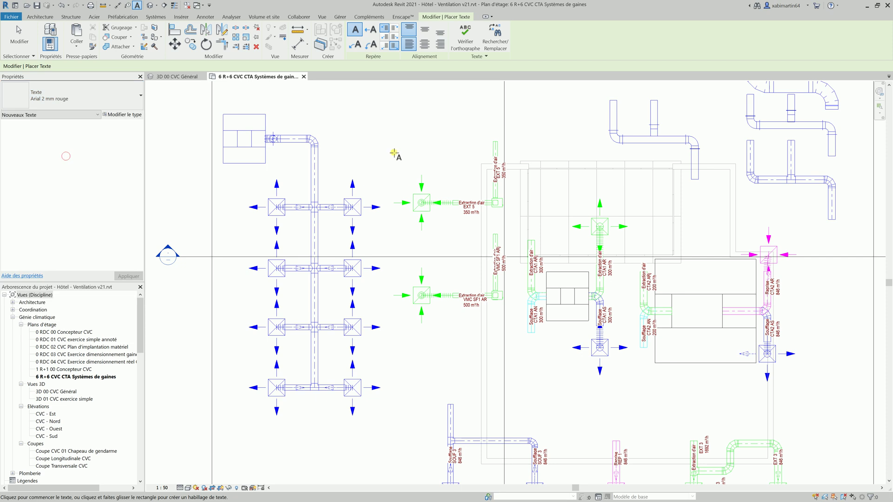
click(390, 132)
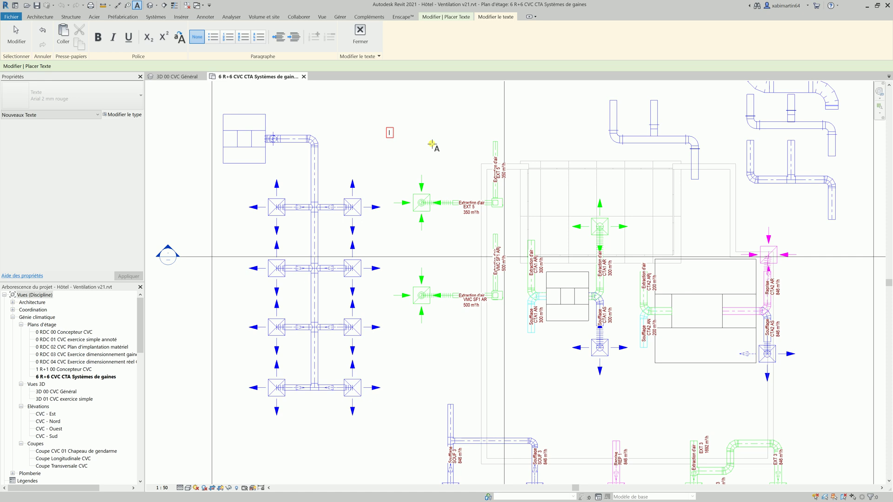
Write the note as "1- Catégorie", "Connecteur", "2- configuration du débit", "3- direction du flux", "4- classification du système", each on its own line.
text(c)
text(atégo)
text(1-)
key(Return)
key(Return)
text(2- configuration du débit)
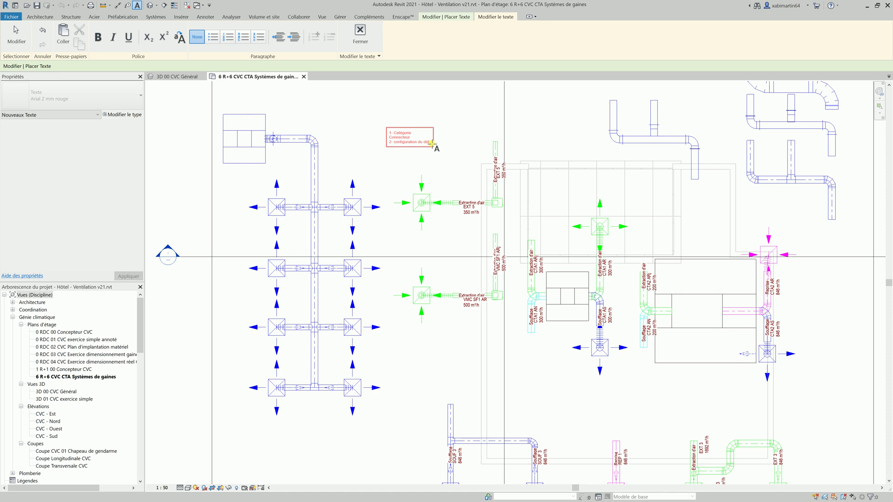
key(Return)
text(3- direction du flux.)
key(Return)
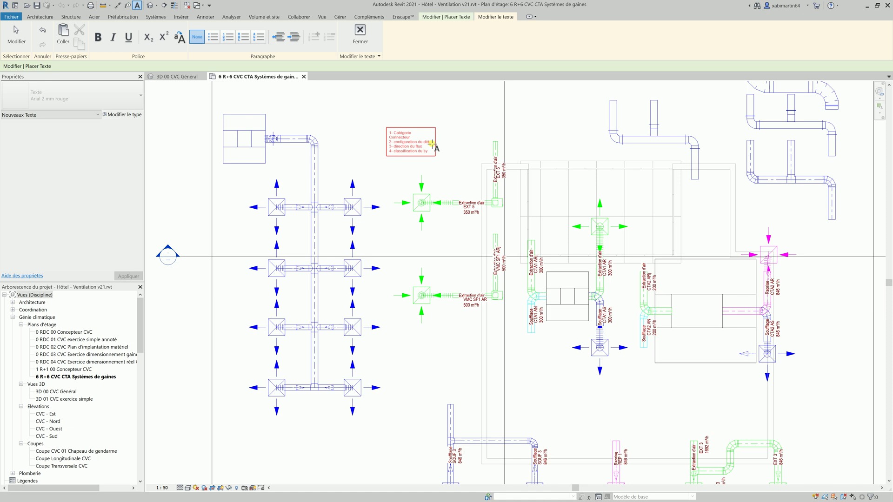
text(4- classification du système)
click(485, 149)
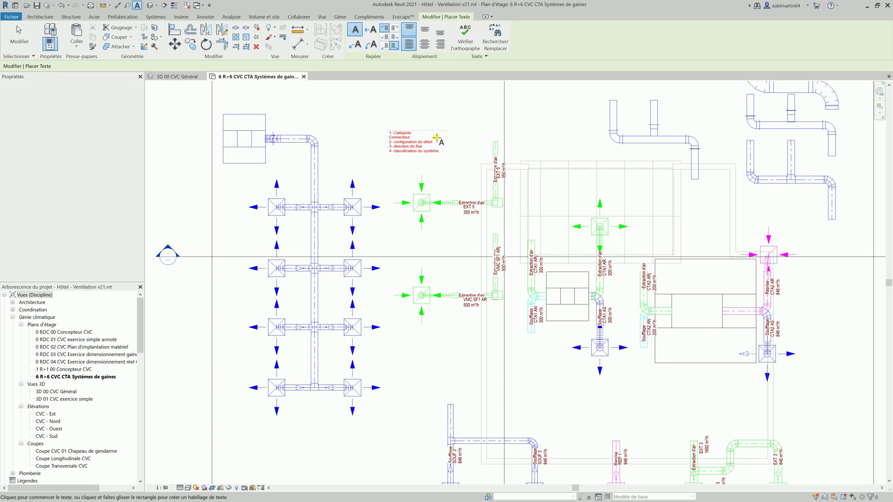
key(Escape)
Add a straight leader from the note's right side toward the EXT 5 duct and move the note higher up.
click(415, 146)
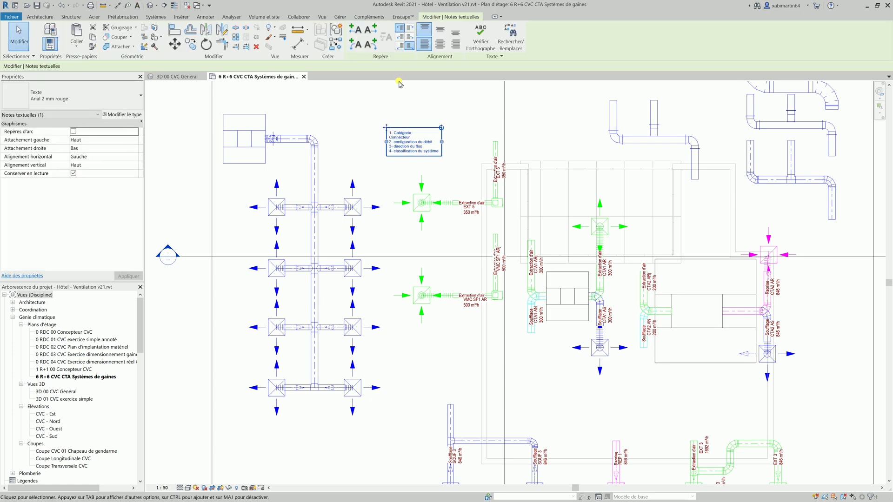
click(368, 45)
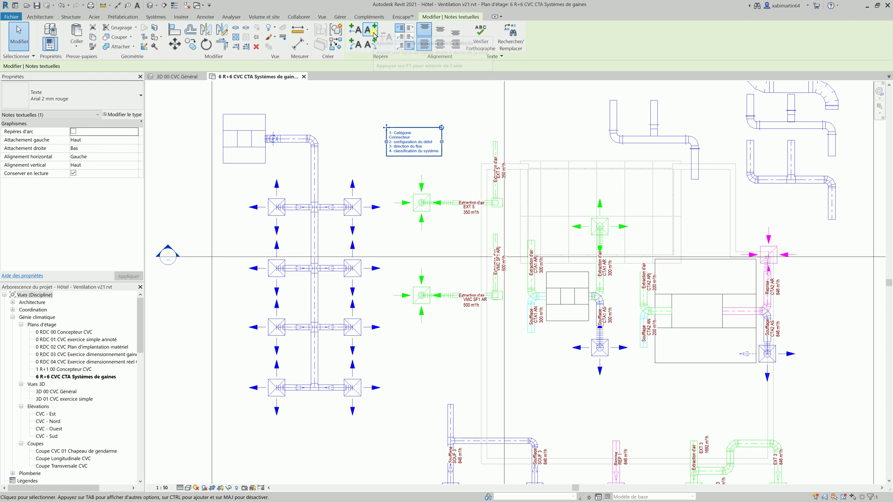
drag(469, 151, 459, 177)
drag(386, 127, 378, 91)
drag(378, 86, 378, 85)
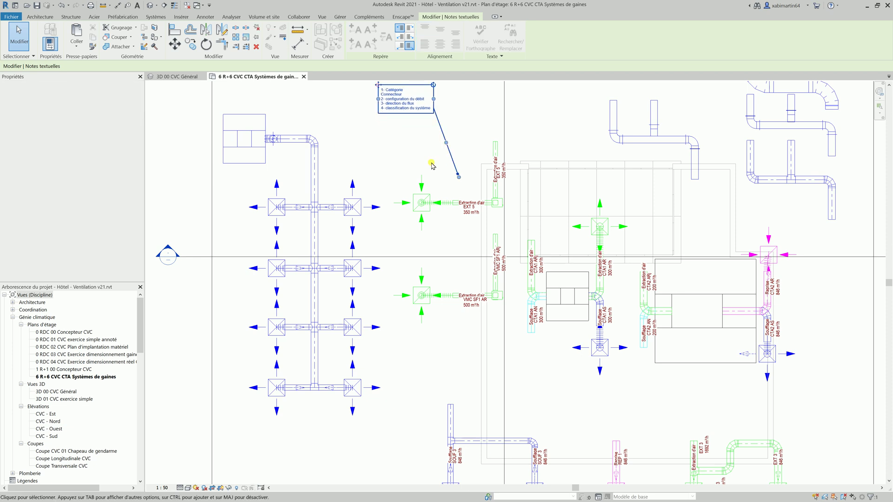
Shorten the note's leader and paste a copy of the note just above the EXT 5 air terminal.
drag(451, 141, 446, 120)
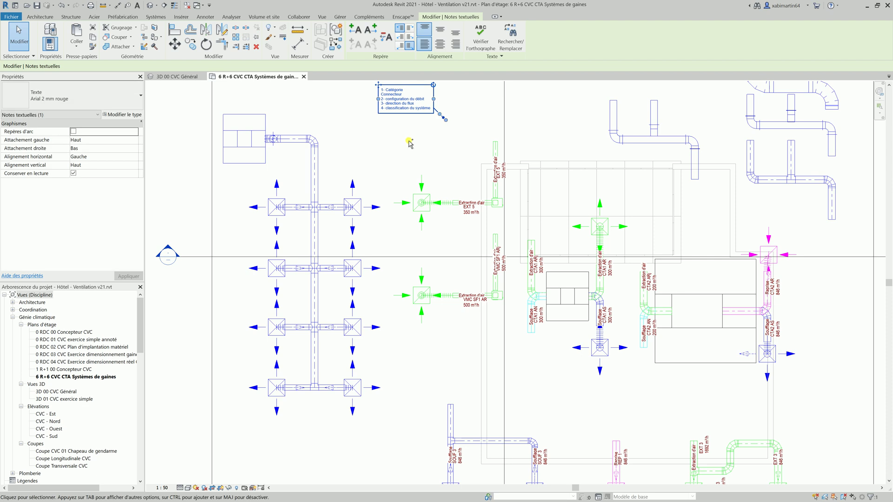
key(ctrl+c)
key(ctrl+v)
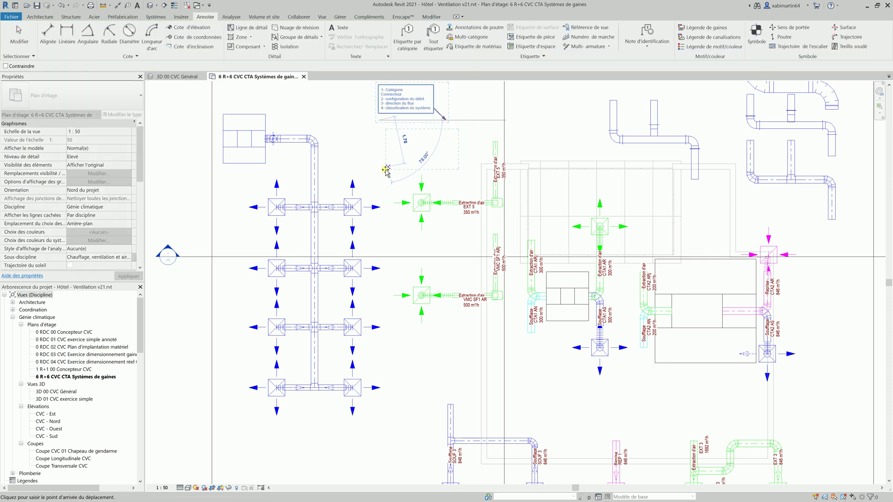
click(379, 176)
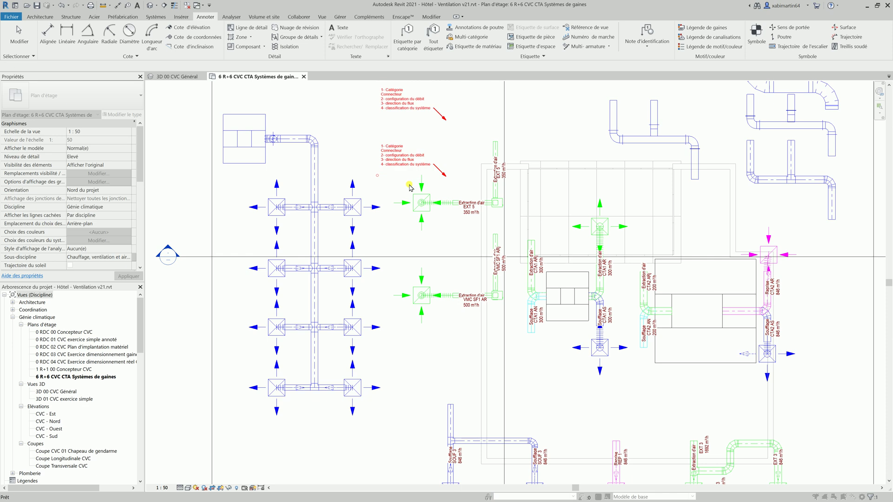
click(434, 191)
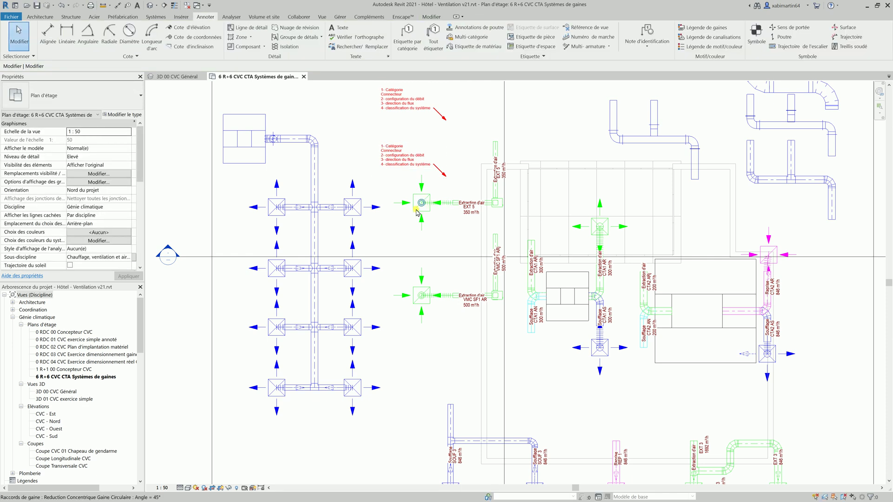
Close the 3D 00 CVC Général view and open the EXT 5 air terminal's family for editing.
click(415, 212)
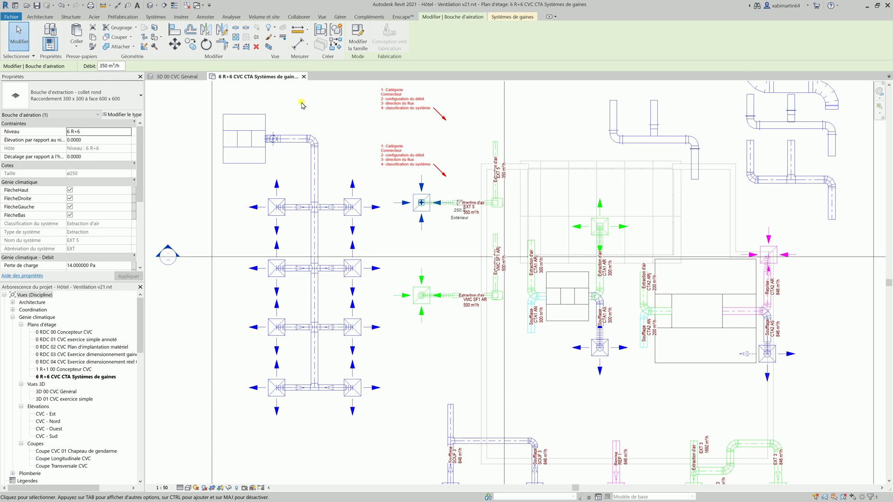
middle_click(170, 75)
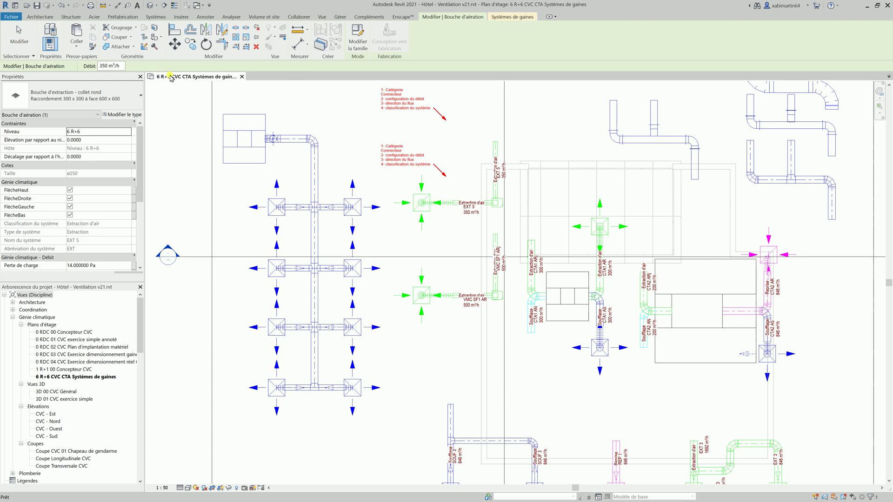
click(423, 215)
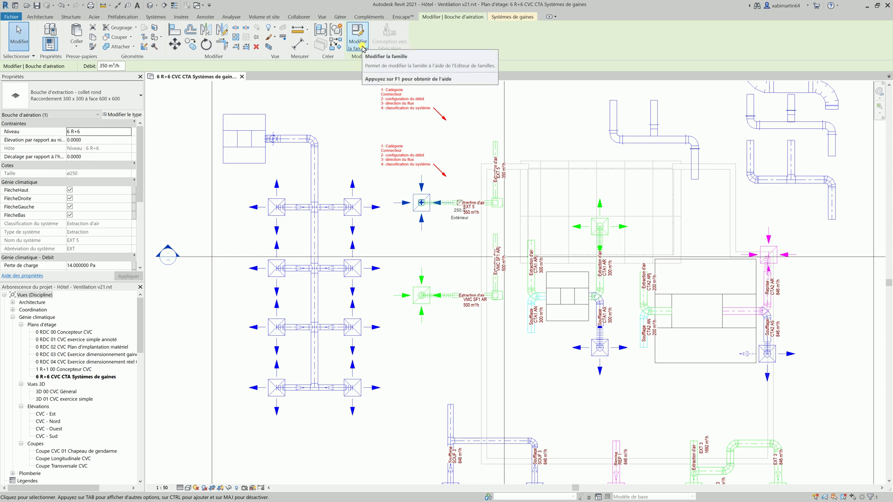
click(361, 45)
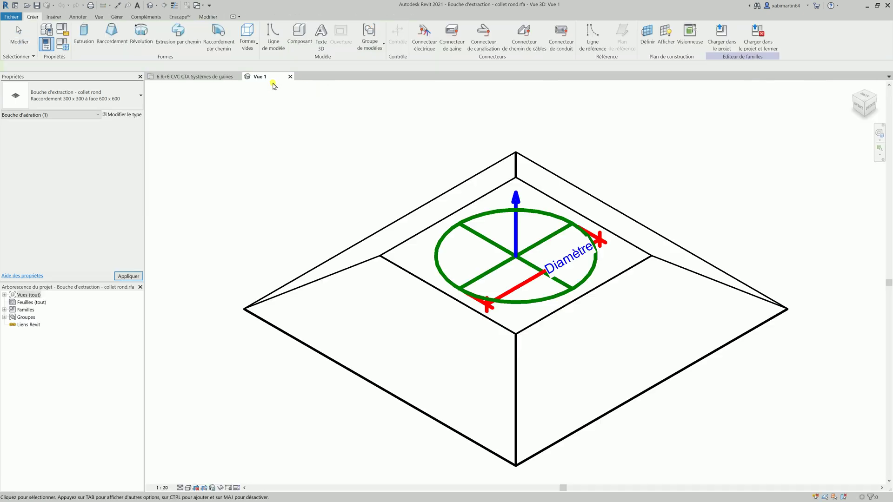
Tile the family view and the floor plan side by side, fitting each view's content in its window.
key(w)
key(t)
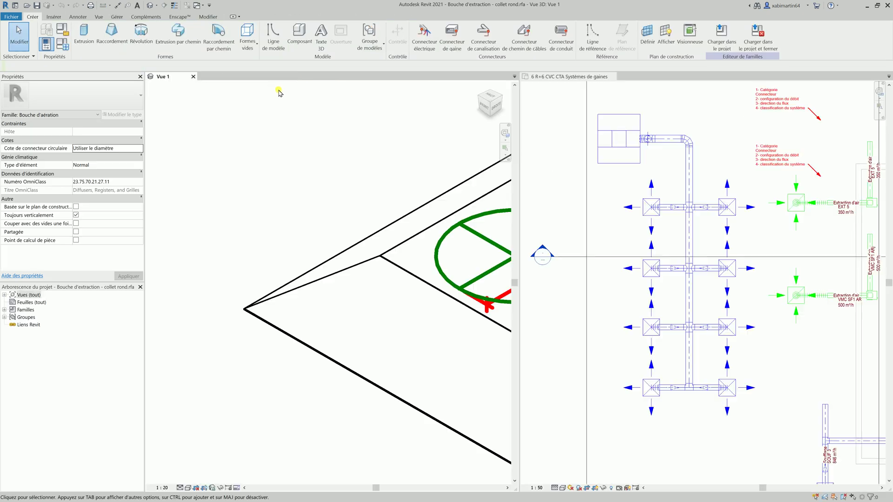
key(z)
key(a)
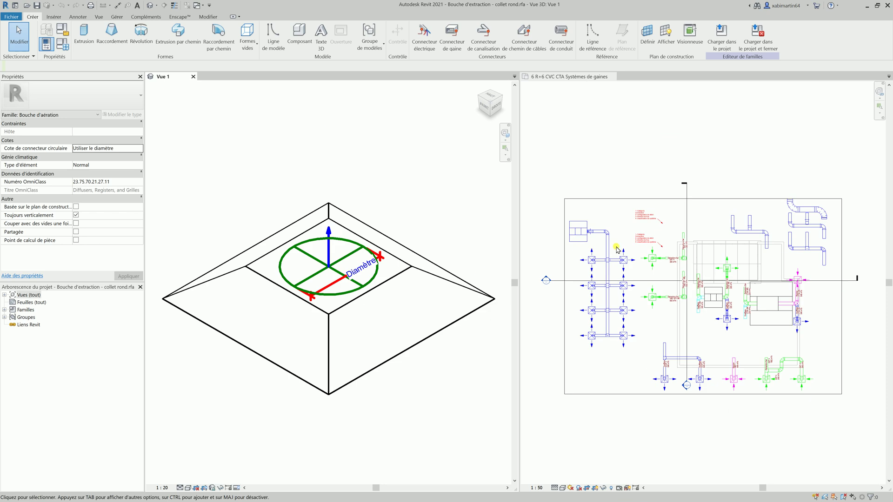
Shift the copied note sideways and point its leader's arrowhead at the EXT 5 air terminal.
scroll(617, 250, up, 3)
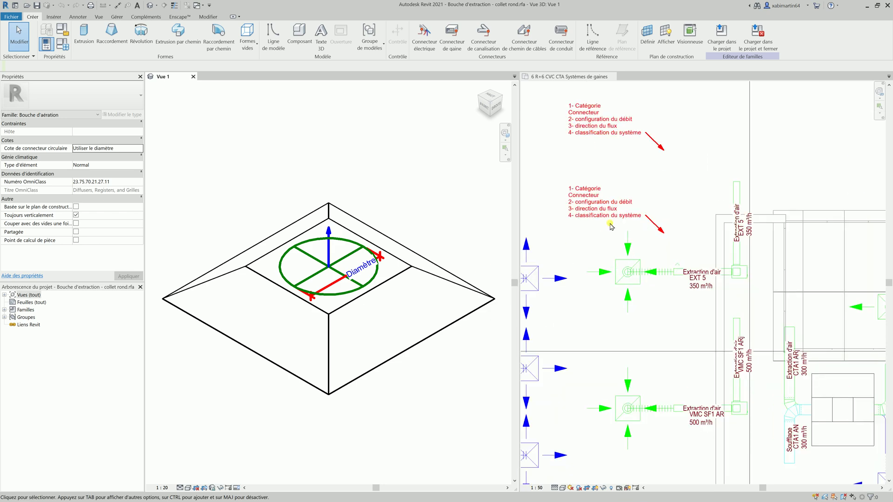
click(609, 225)
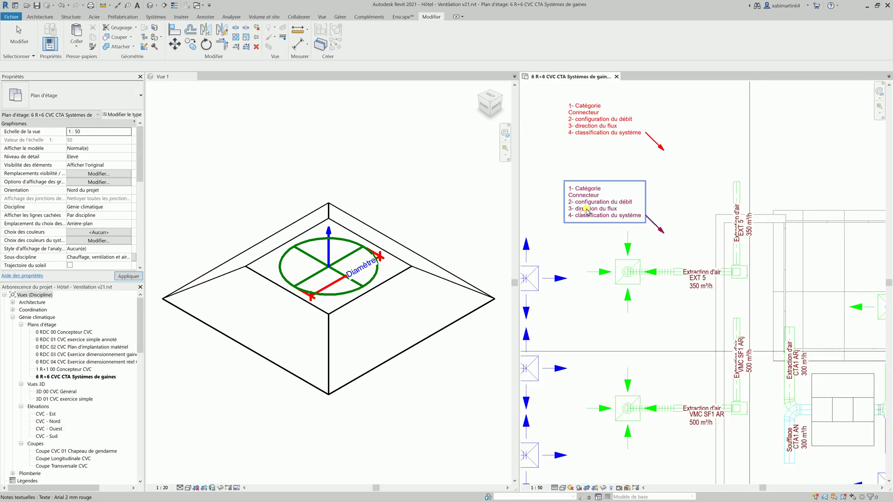
click(586, 210)
drag(563, 180, 536, 180)
drag(661, 231, 624, 266)
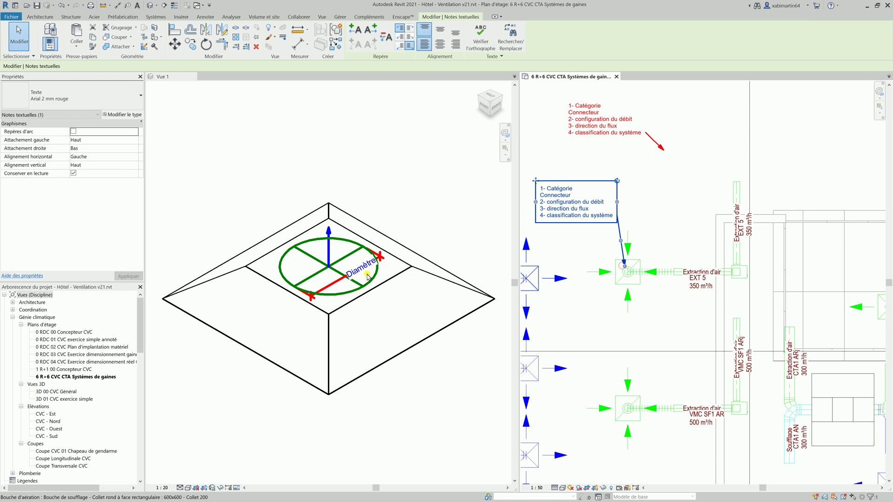
Inspect the family's round duct connector and replace "Catégorie" in the lower note with "bouche d'aération".
click(304, 246)
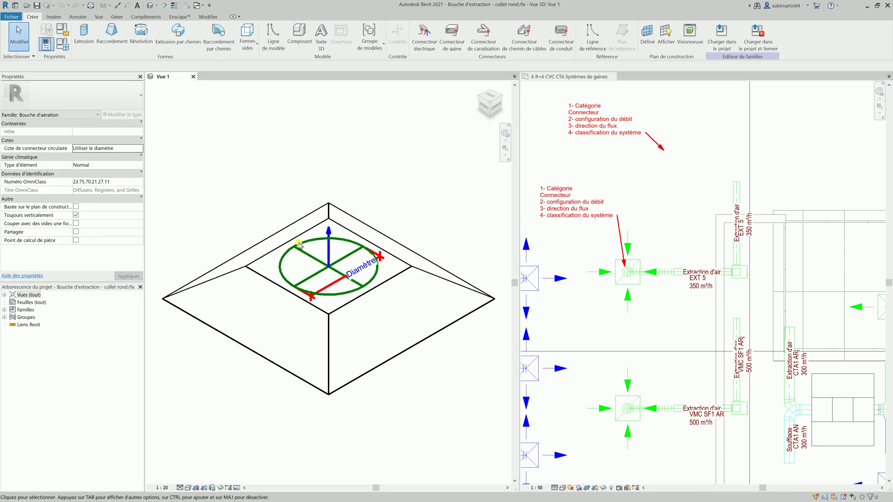
click(303, 244)
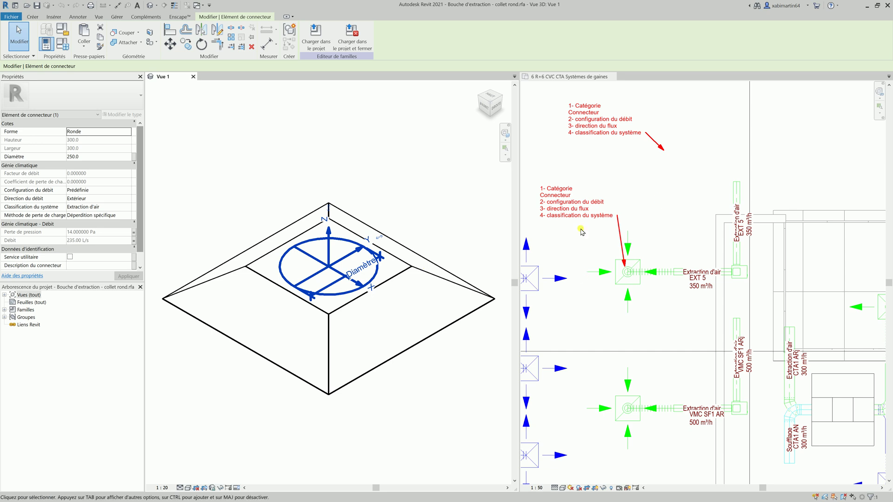
click(553, 191)
double_click(552, 190)
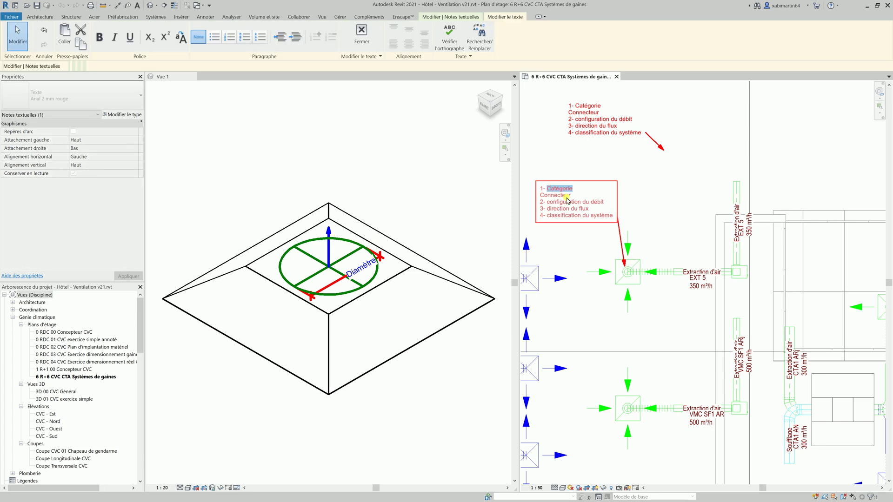
text(bouche d'aération)
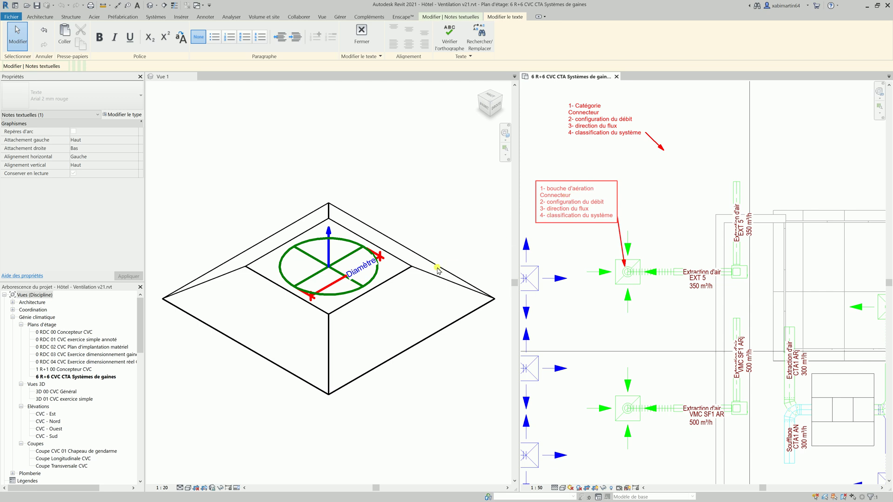
Check the family connector's flow configuration and replace the lower note's item 2 with "prédéfini".
click(375, 280)
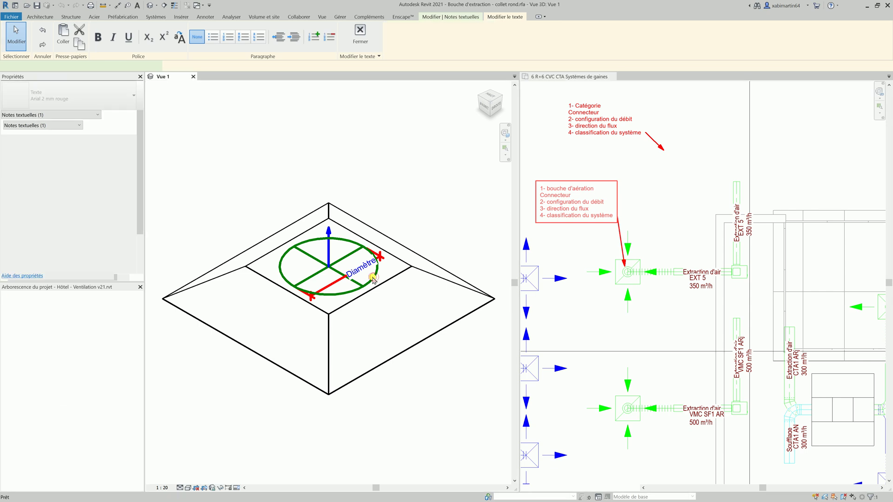
click(374, 280)
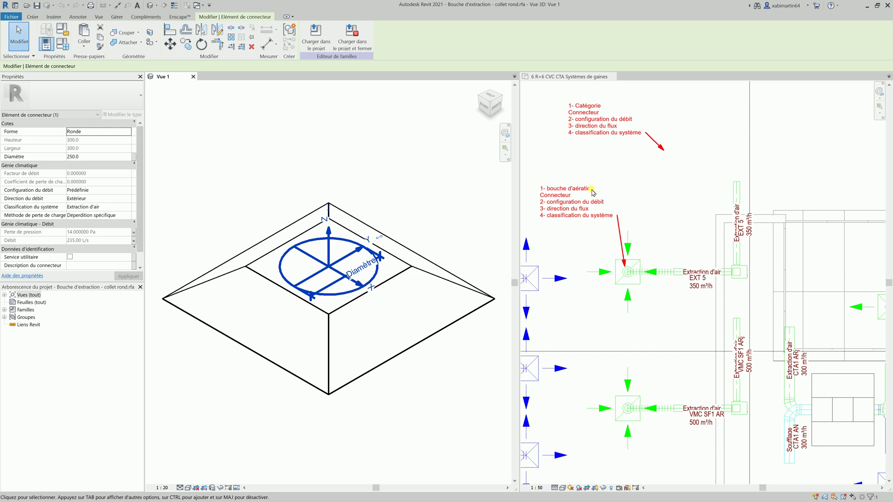
click(565, 206)
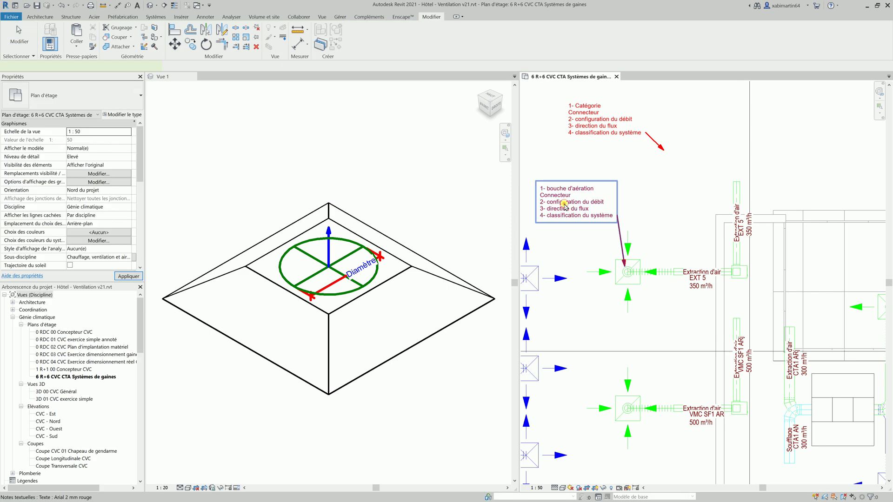
double_click(564, 205)
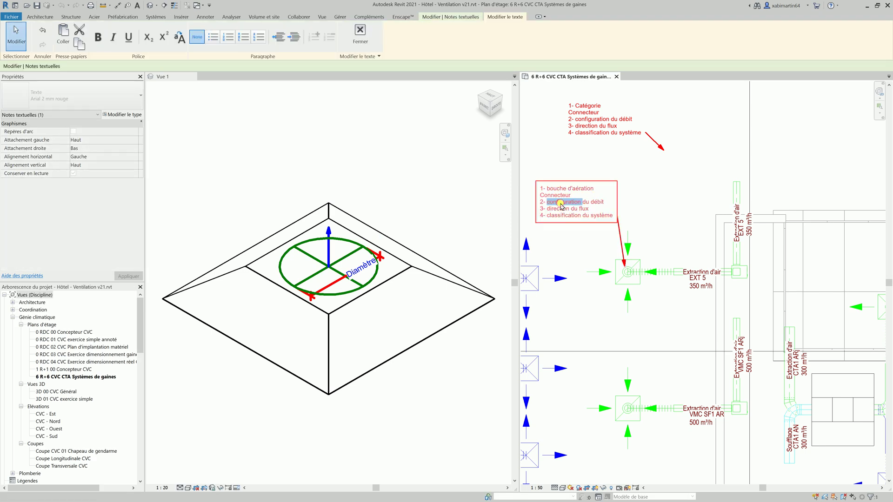
triple_click(562, 207)
text(prédéfini)
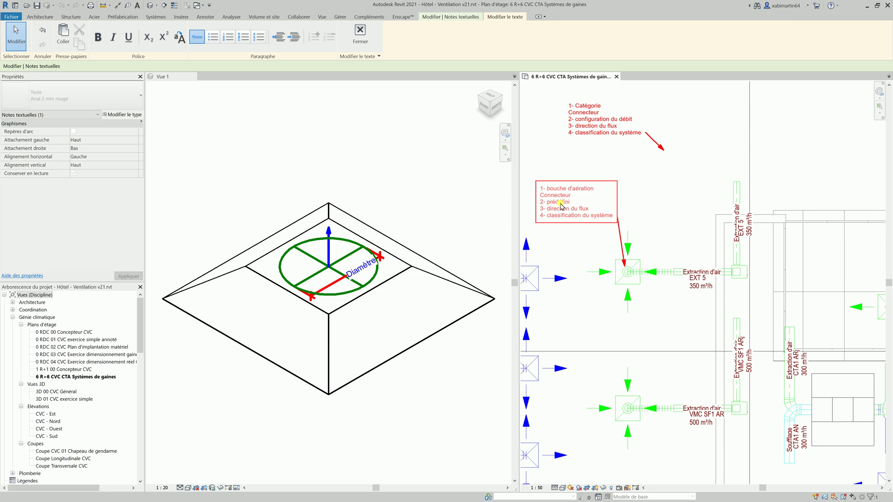
Replace the lower note's item 3 text with "extérieur", keeping item 4 on its own line.
double_click(558, 209)
text(extérieu)
key(shift+End)
key(Delete)
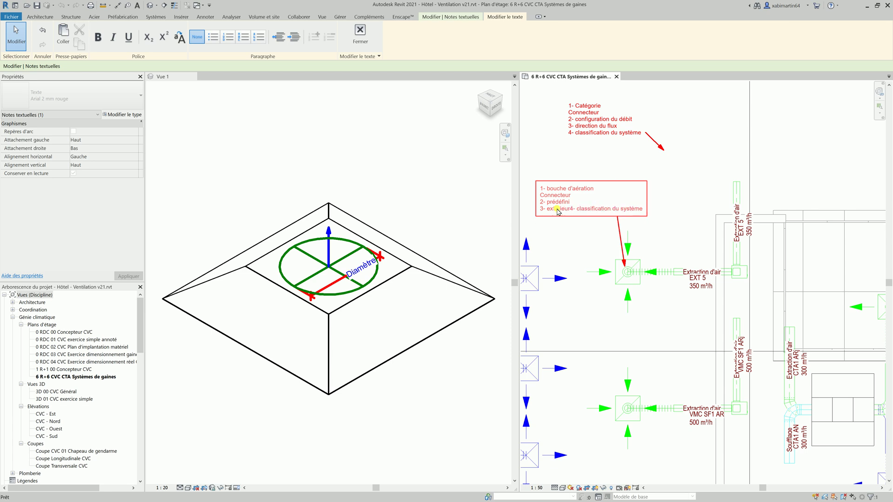
key(Return)
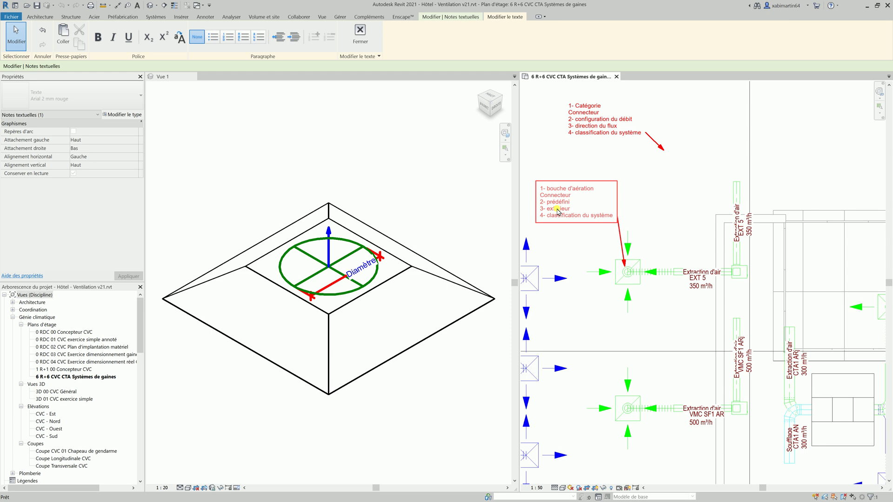
Replace "classification du système" in the lower note's item 4 with "extraction d'air" and finish the text edit.
key(ctrl+shift+Left)
key(ctrl+shift+Left)
key(ctrl+shift+Left)
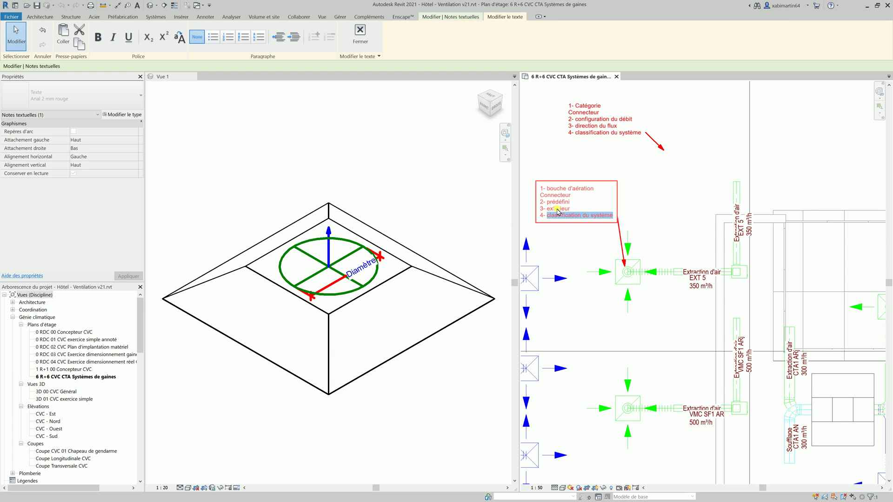
text(extraction d'air)
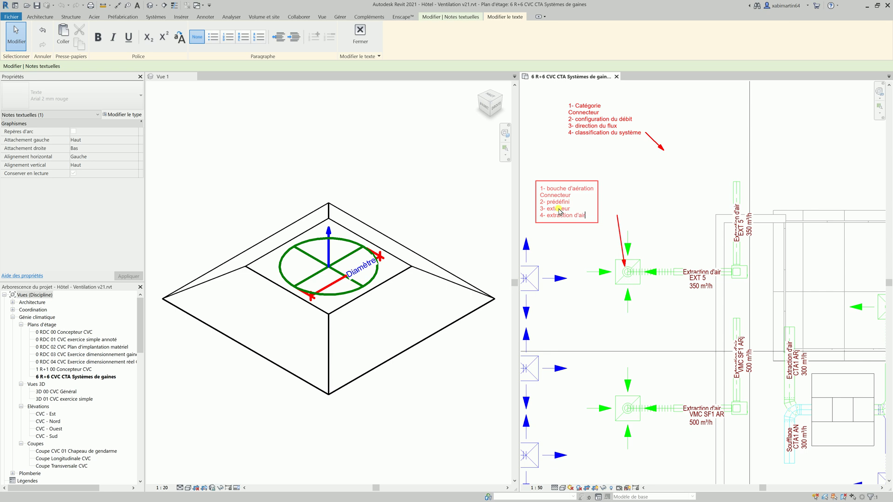
click(650, 207)
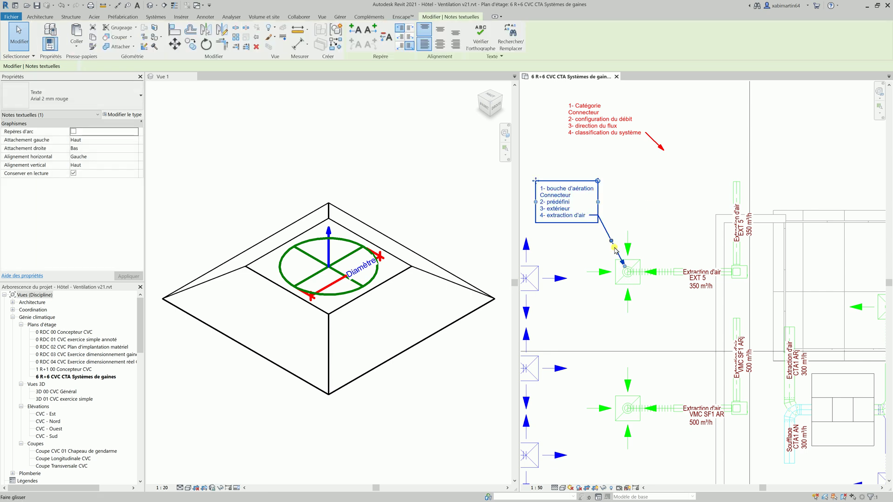
Append "(concepteur saisit la valeur)" after "prédéfini" in item 2 of the lower note.
double_click(560, 204)
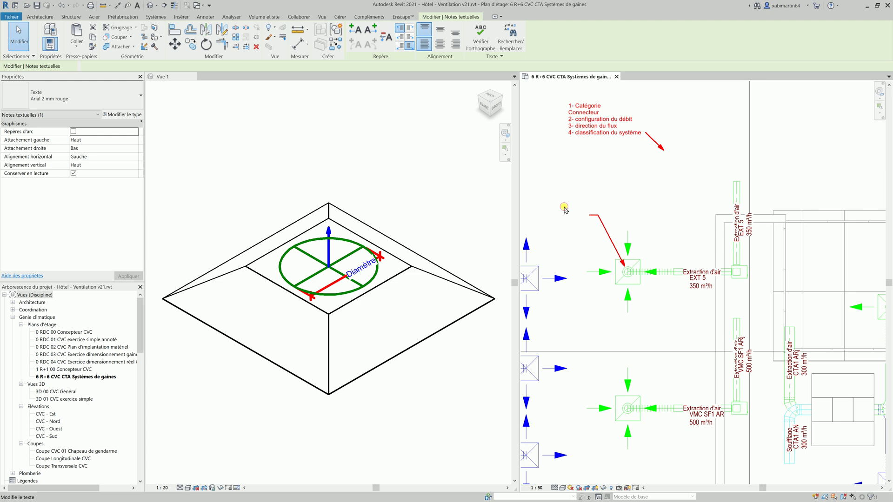
drag(547, 202, 578, 204)
click(579, 205)
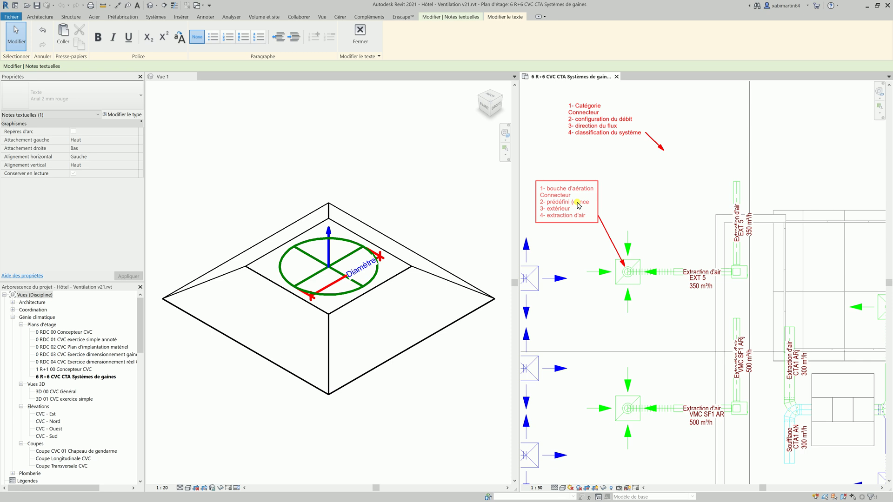
text((concepteur saisit la valeur))
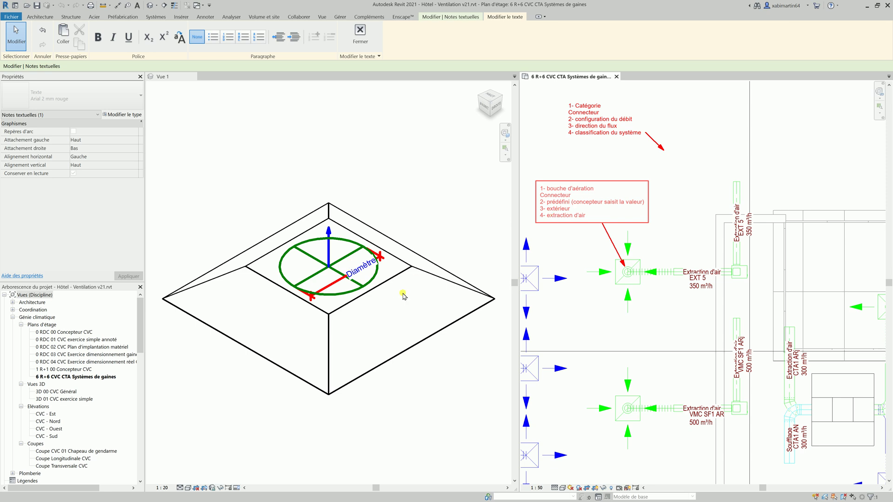
click(664, 218)
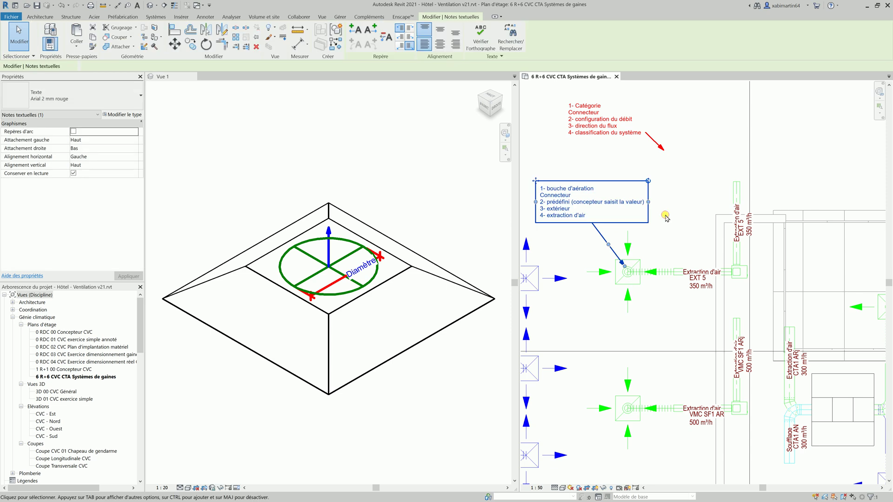
click(664, 328)
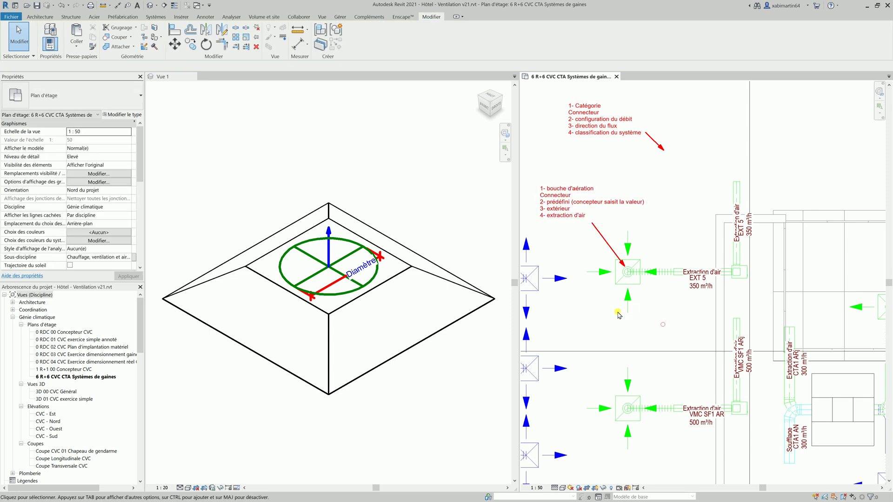
Copy the air extraction note to just below the VMC SF1 AR air terminal and point its leader at that terminal.
click(575, 217)
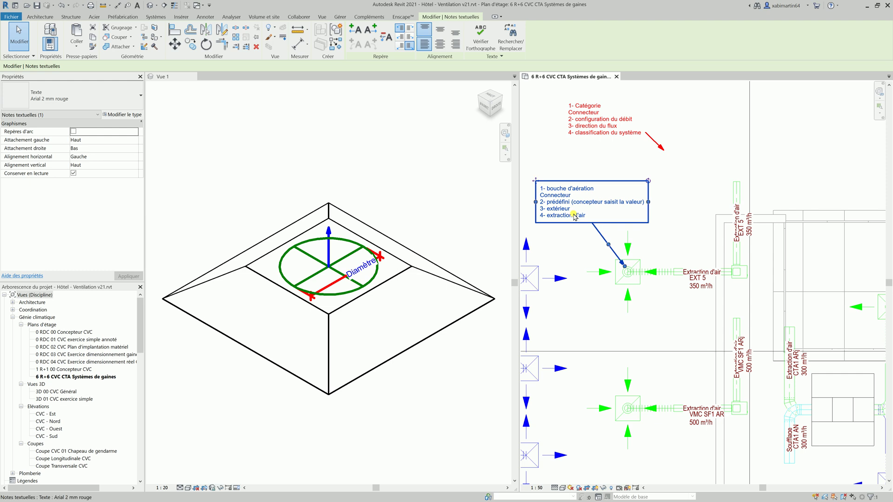
scroll(614, 193, down, 2)
ctrl+drag(613, 194, 575, 381)
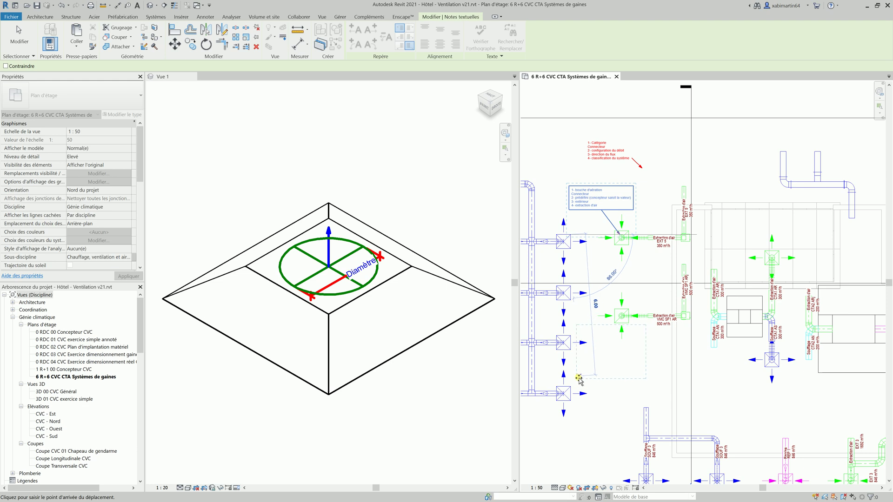
click(577, 378)
scroll(611, 365, up, 3)
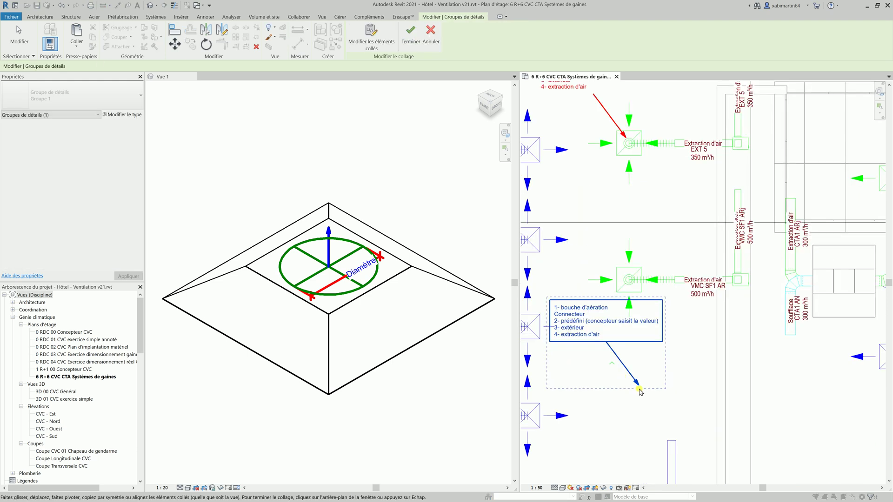
click(627, 352)
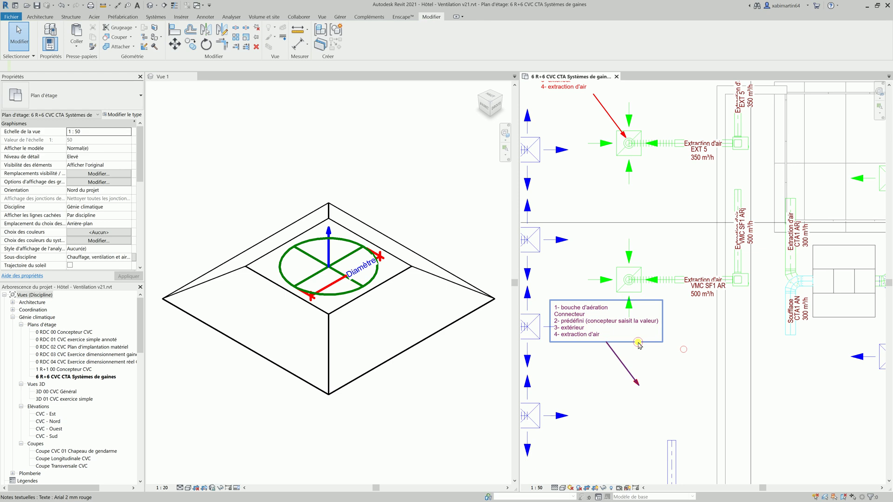
drag(641, 372, 625, 281)
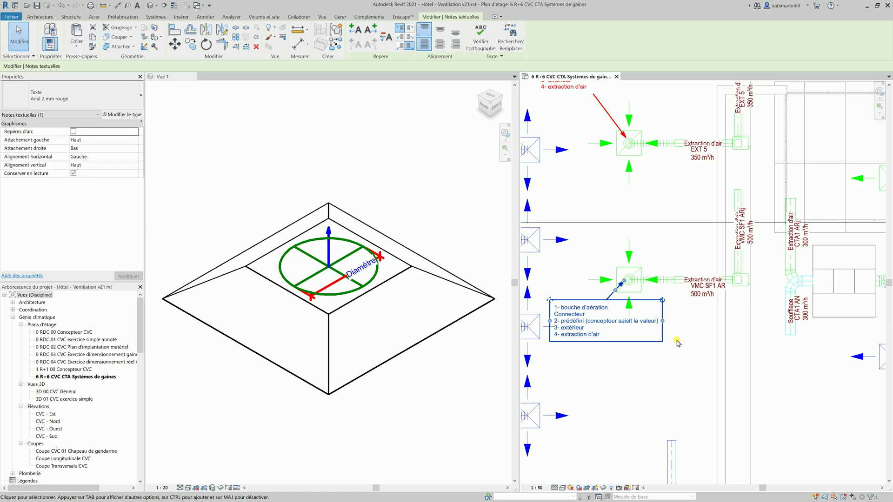
Paste another copy of the extraction note below the VMC SF1 fan unit and close the air terminal family's 3D view.
key(ctrl+c)
key(ctrl+v)
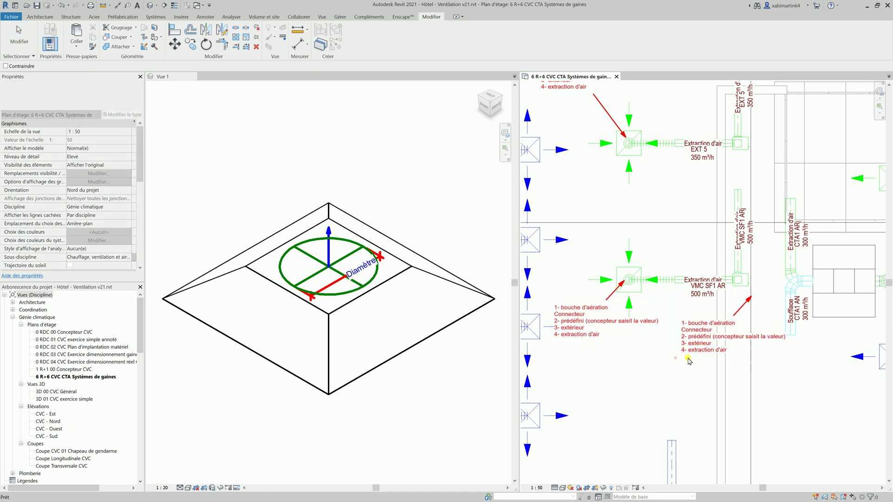
click(753, 316)
scroll(754, 316, up, 4)
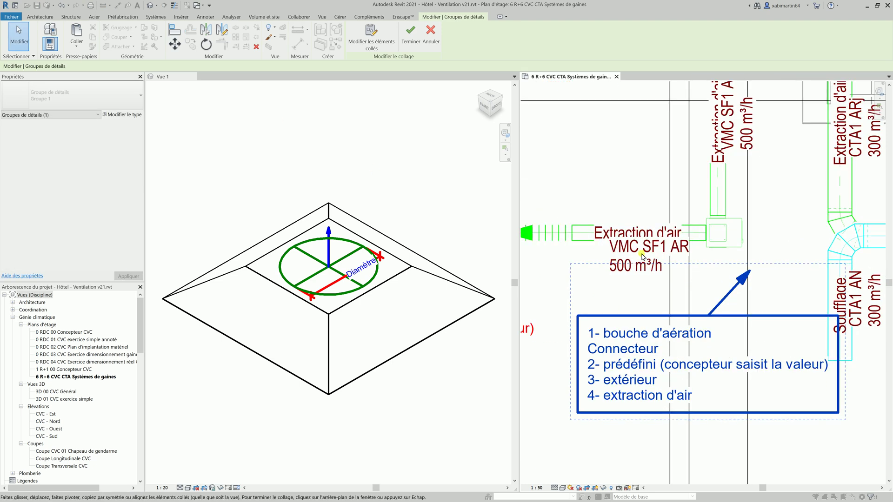
click(171, 77)
click(467, 266)
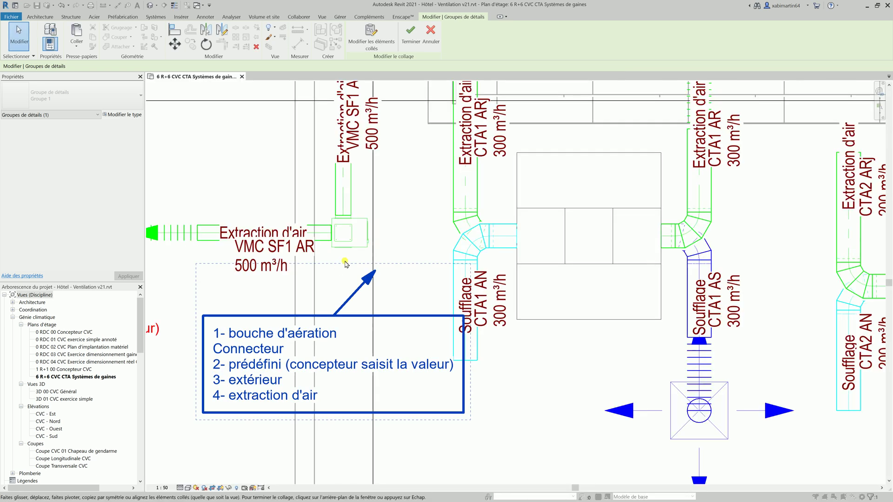
key(Escape)
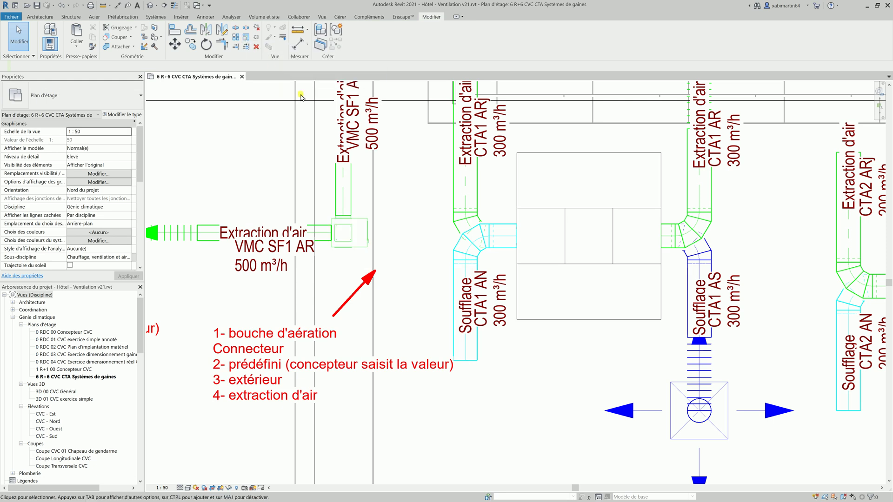
Open the VMC SF1 fan's family for editing and tile its 3D view beside the floor plan, with both fitted to their windows.
click(349, 228)
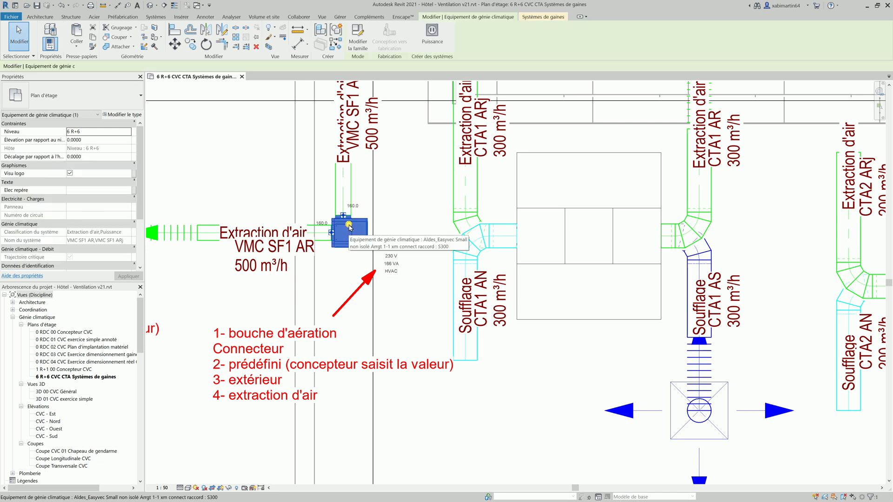
click(357, 43)
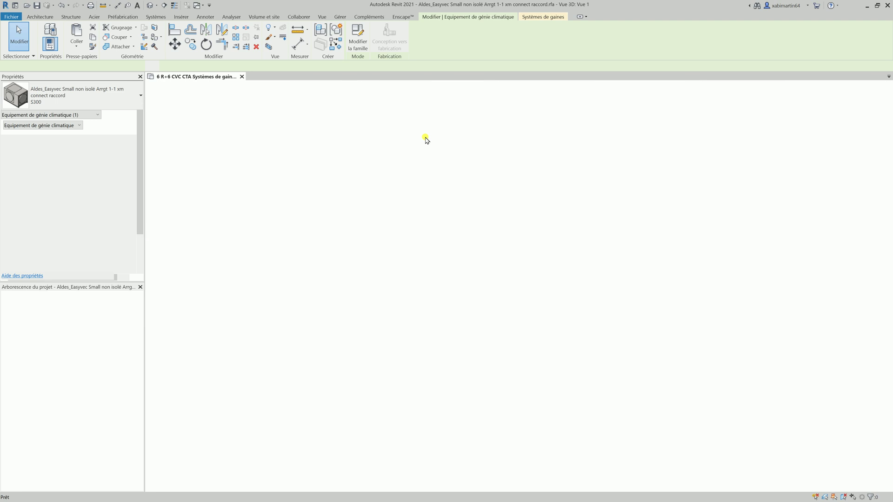
key(w)
key(t)
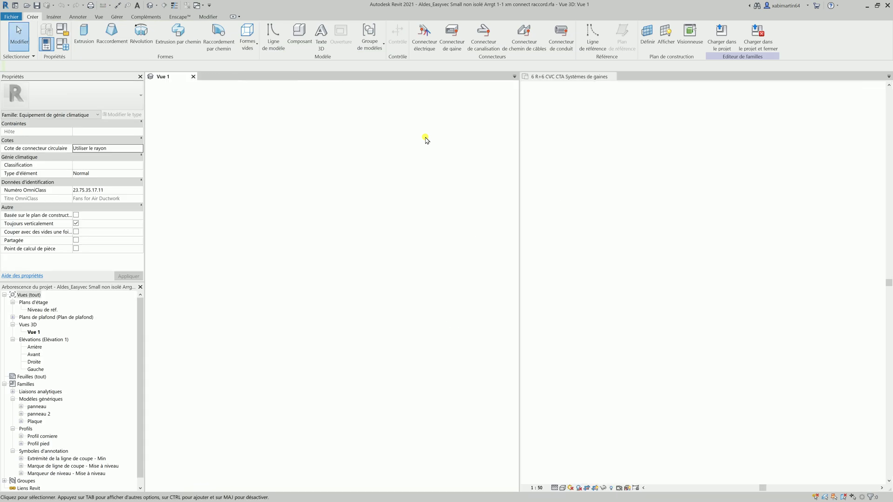
key(z)
key(a)
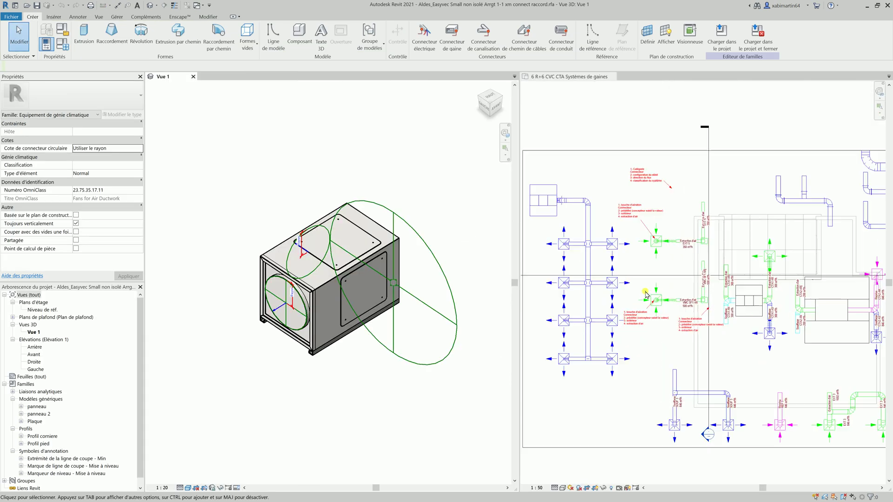
Point the leader of the copied note at the VMC SF1 fan unit in the floor plan.
scroll(645, 294, up, 6)
click(727, 311)
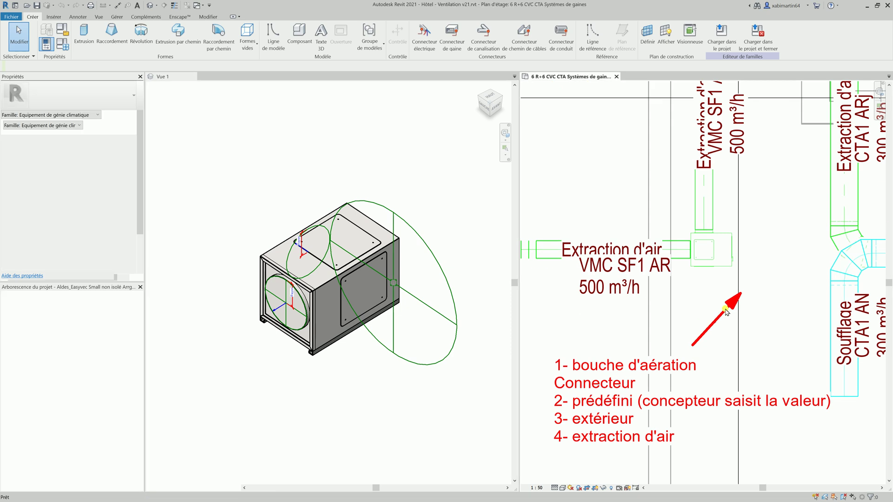
click(734, 300)
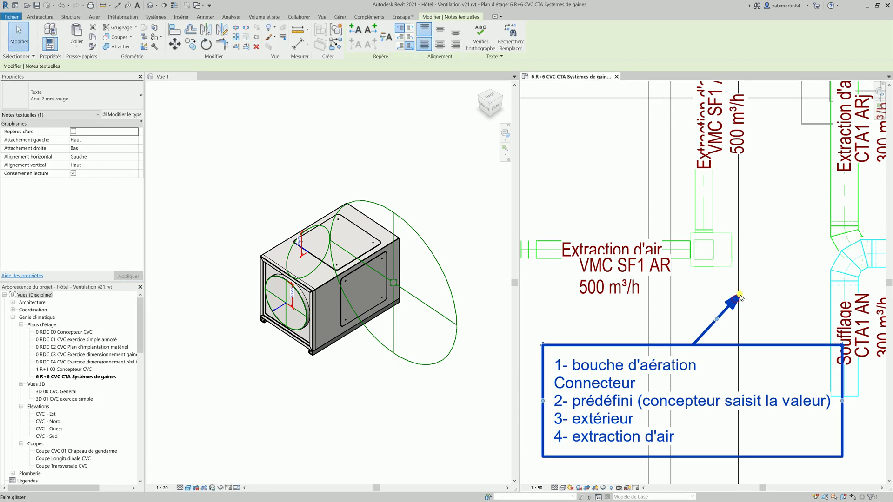
drag(740, 296, 690, 265)
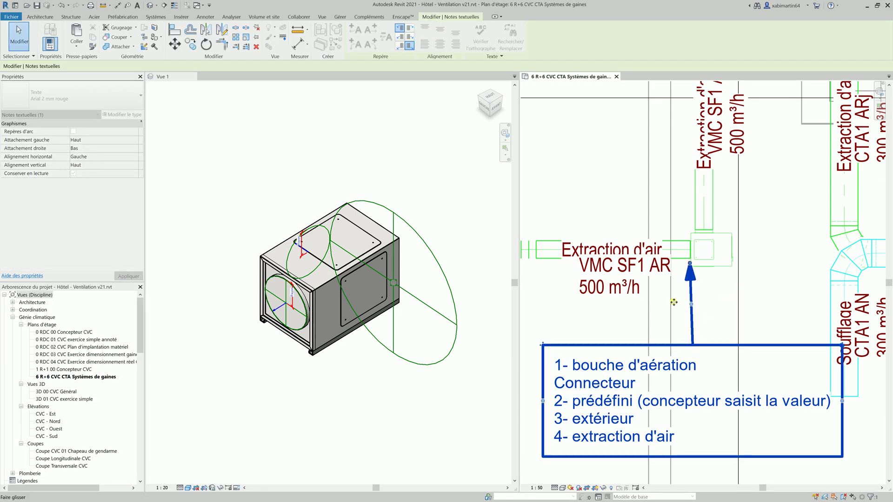
Replace the fan note's item 1 text with "équipement de génie climatique".
double_click(613, 365)
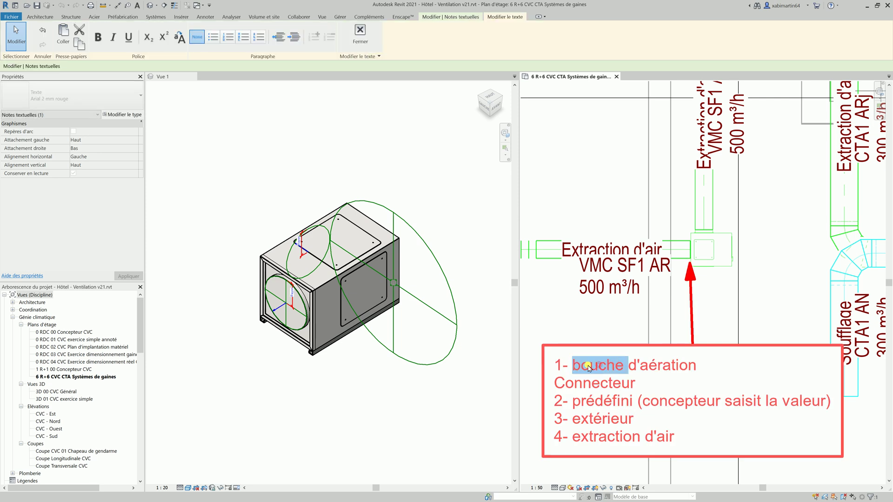
triple_click(589, 367)
text(é)
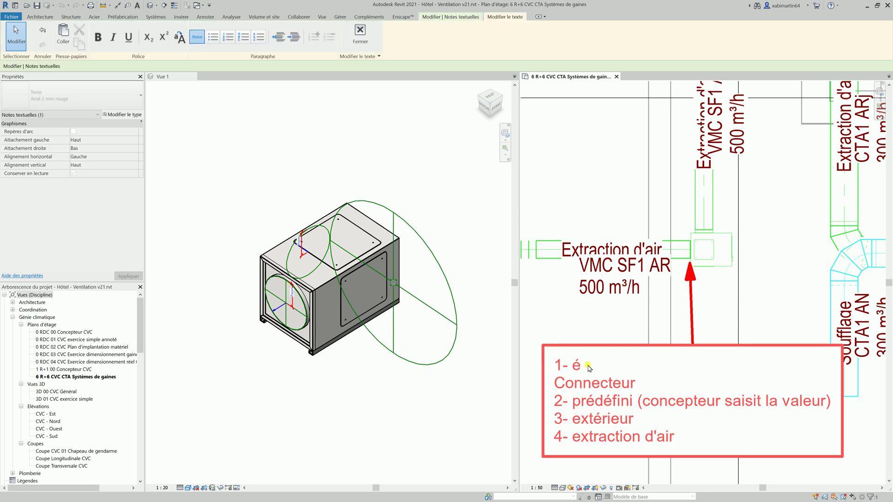
text(quipement de génie)
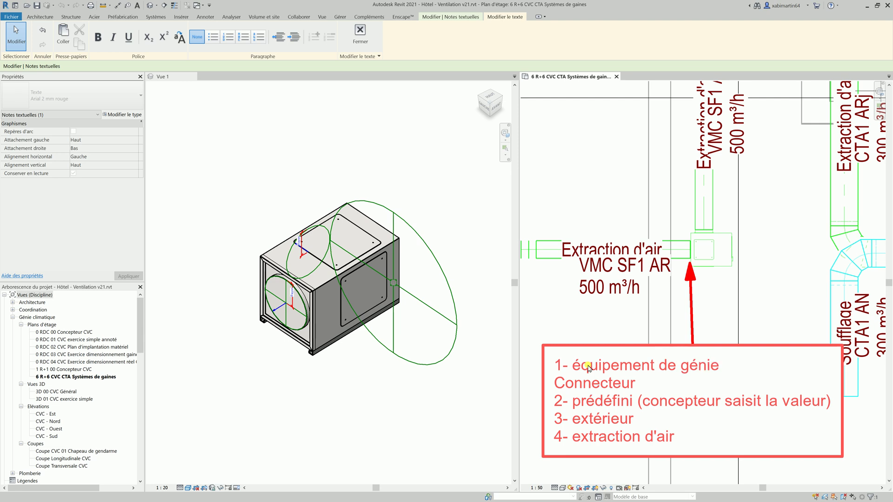
text( climatique)
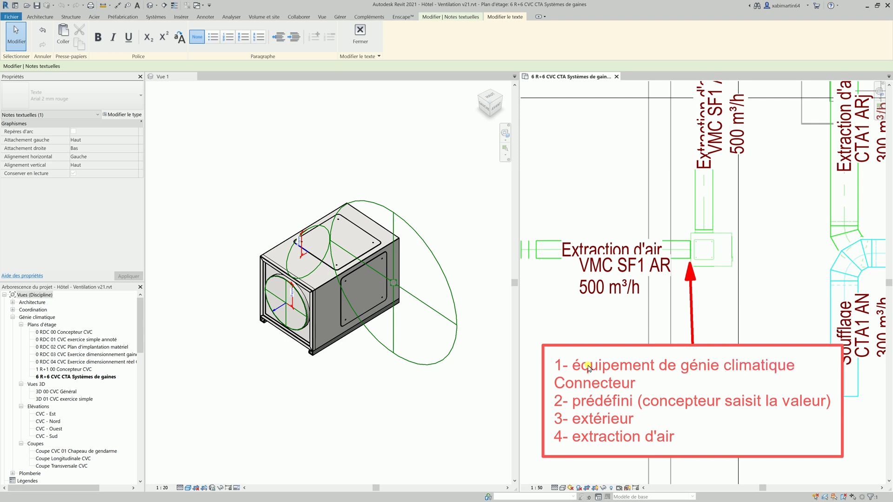
Replace "prédéfini" in the fan note's item 2 with "raccord" and delete the parenthetical remark after it.
double_click(575, 403)
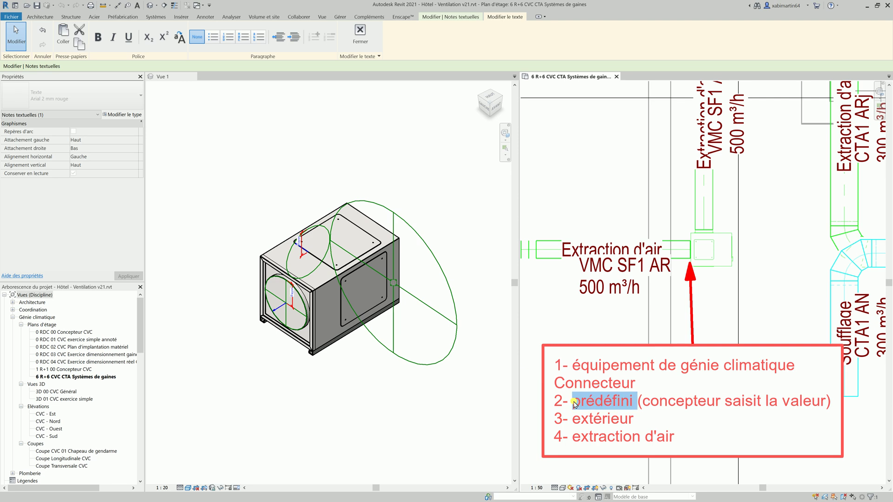
text(raccor)
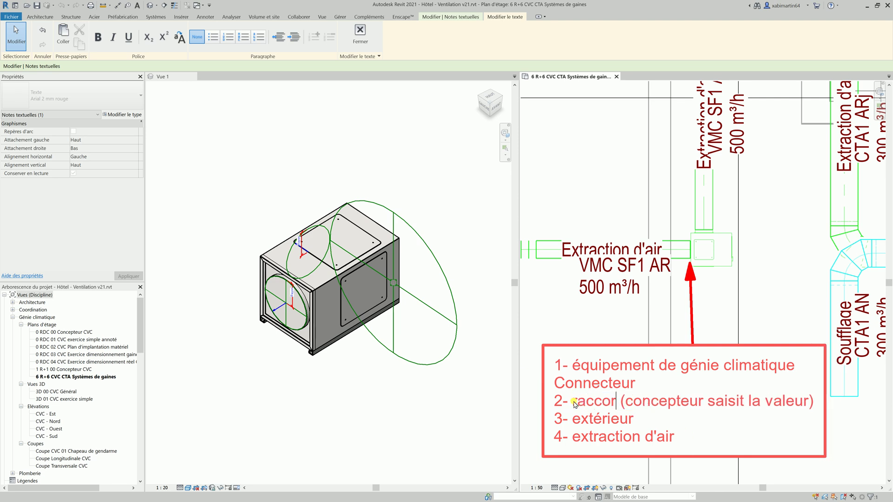
text(d)
key(shift+End)
key(Delete)
key(Delete)
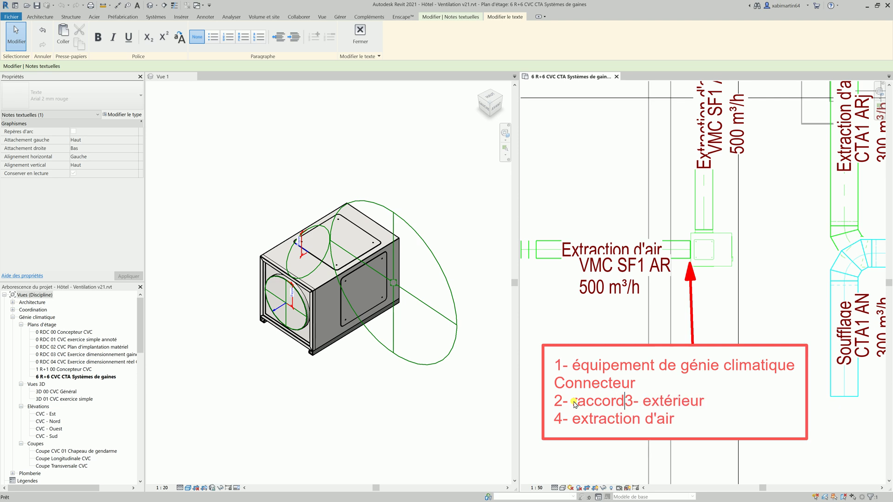
Delete items 3 and 4 from the fan note and remove the "2-" numbering before "raccord".
key(shift+Down)
key(shift+End)
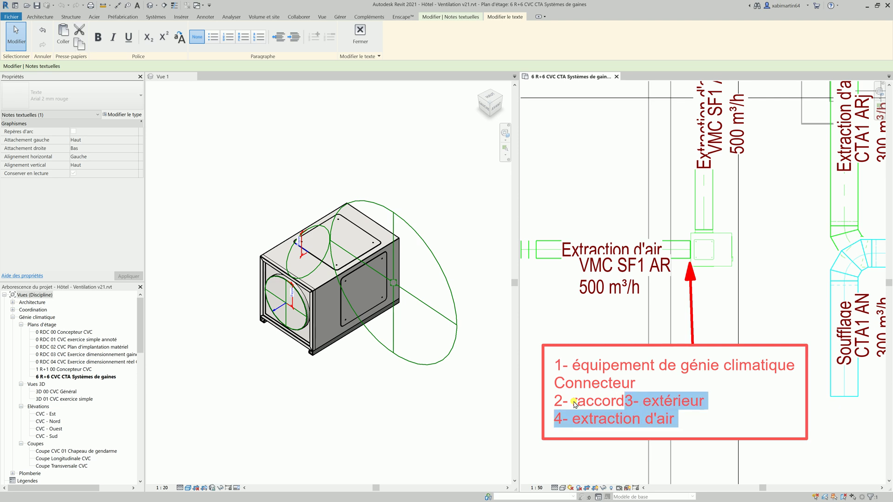
key(Delete)
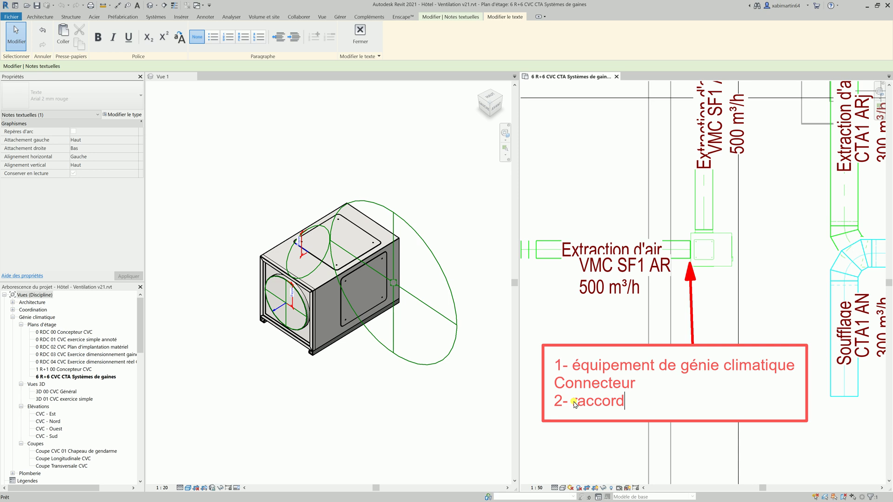
key(Delete)
key(Delete)
key(Delete)
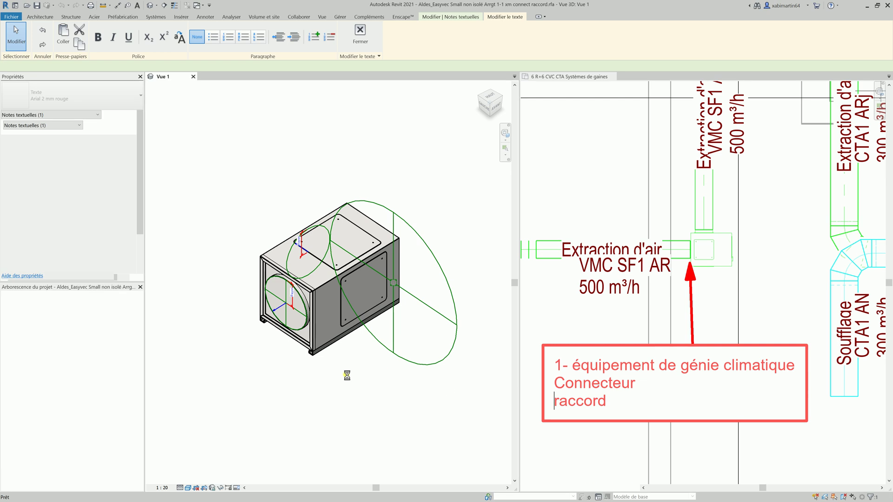
Finish the text edit and check the system classification of the fan family's two round duct connectors.
click(280, 321)
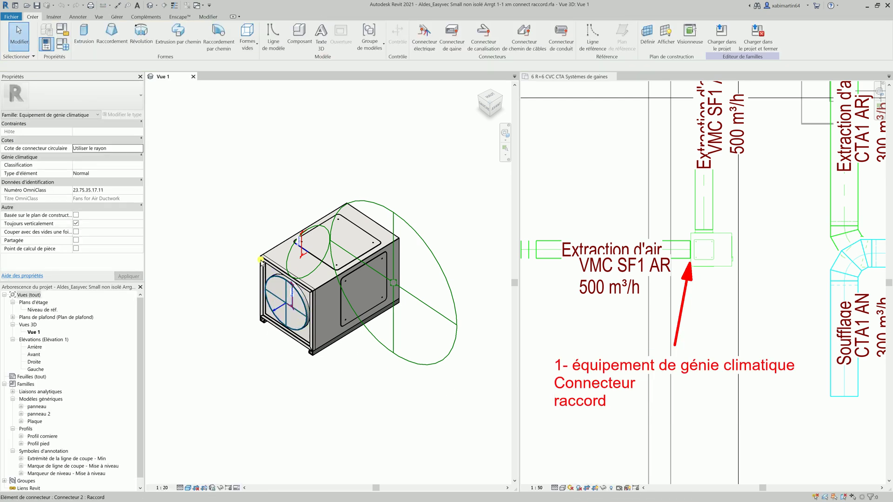
click(275, 317)
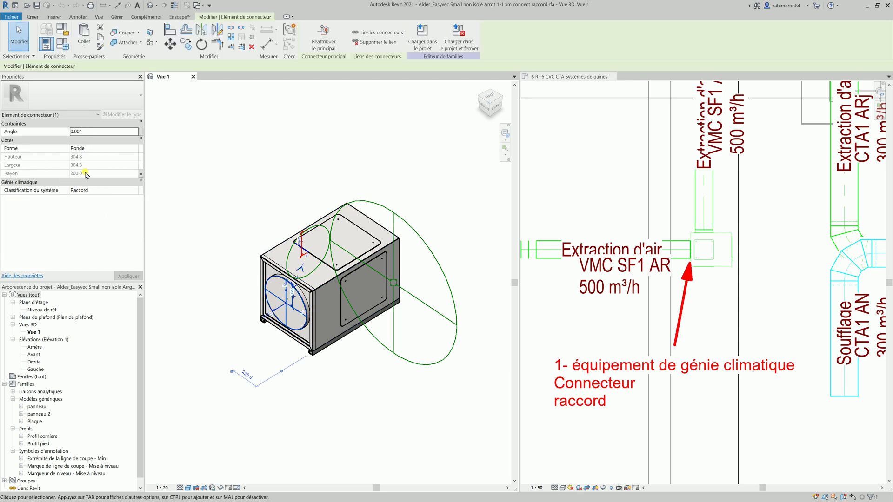
click(289, 274)
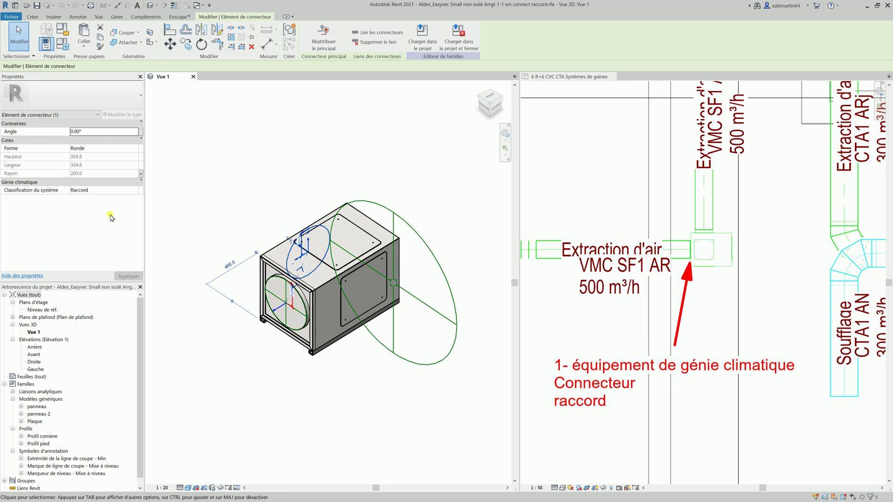
scroll(593, 410, down, 4)
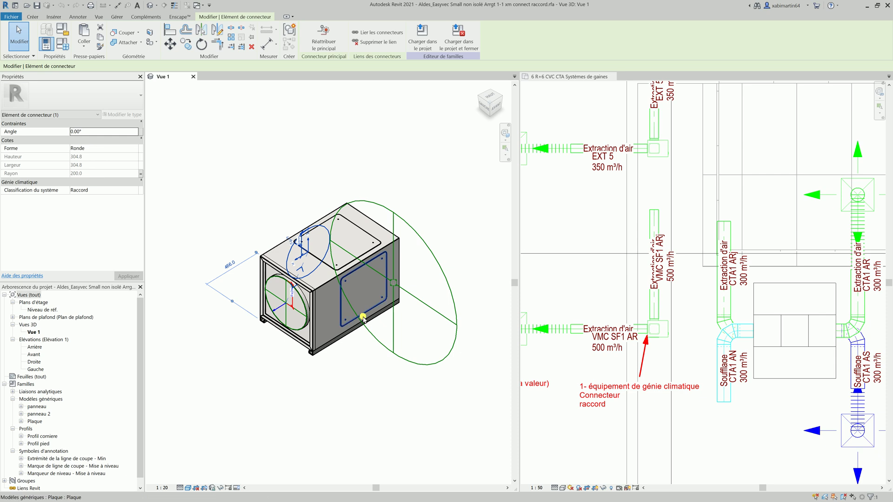
Return to the floor plan and inspect the VMC SF1 fan with its note, plus the duct elbow above the CTA1 AN duct.
click(572, 374)
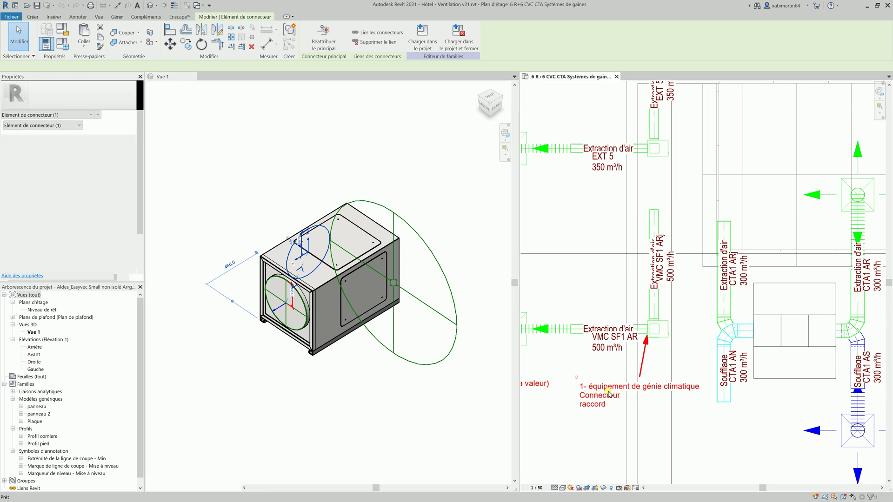
scroll(607, 394, down, 2)
click(606, 396)
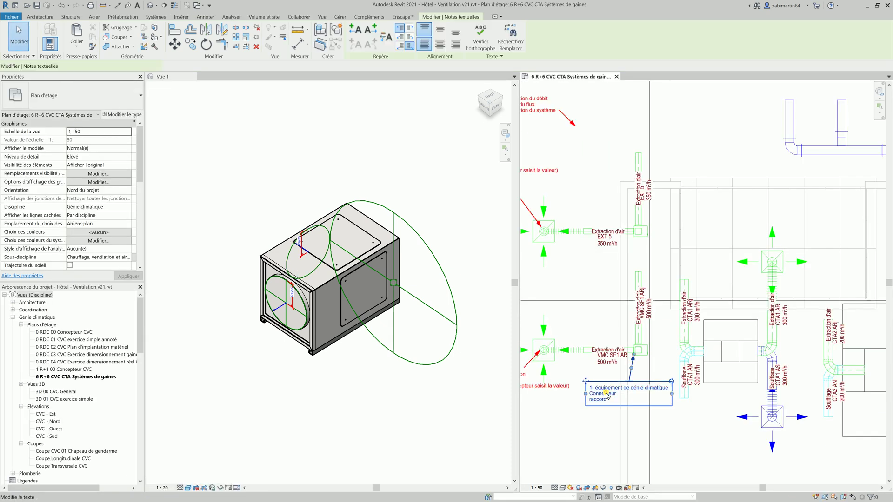
click(640, 353)
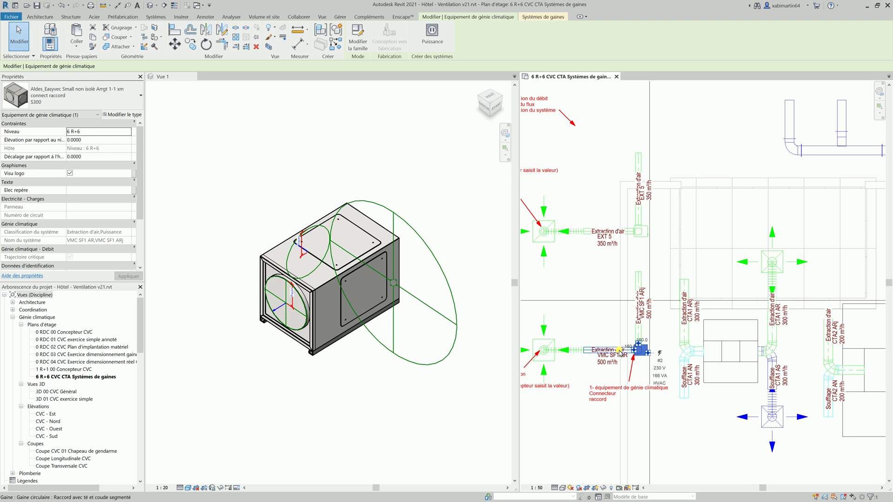
scroll(616, 359, up, 1)
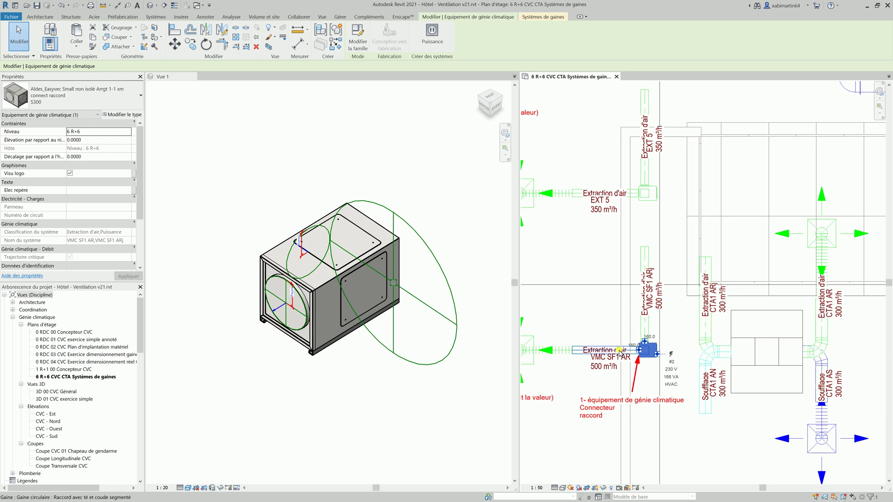
click(710, 362)
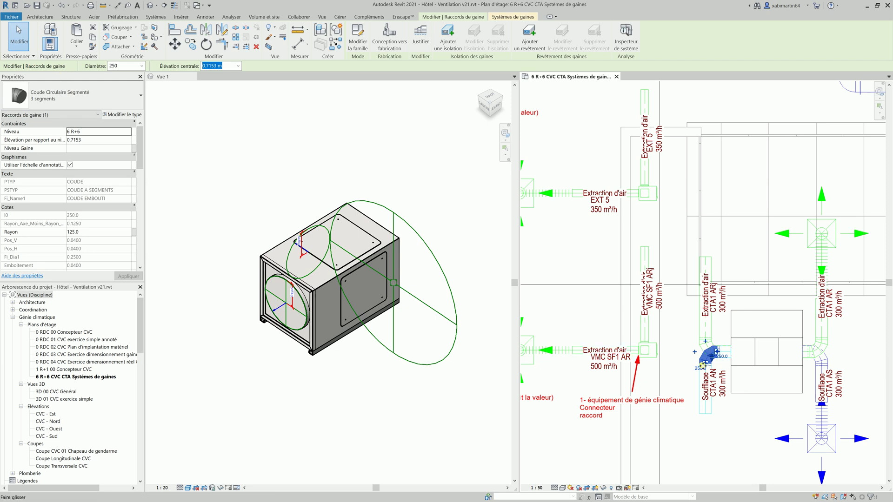
Copy the VMC SF1 fan's note to the free area above the VMC SF1 AR duct, dismissing the save reminder.
click(649, 361)
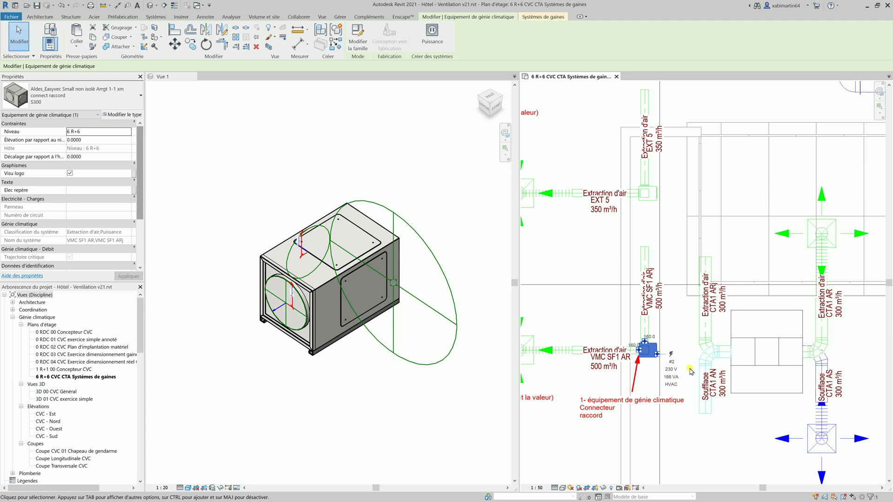
click(618, 420)
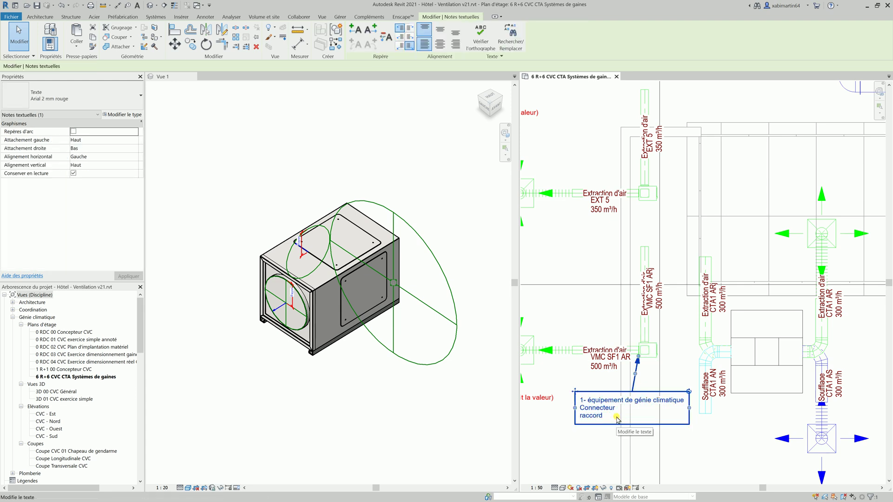
click(588, 313)
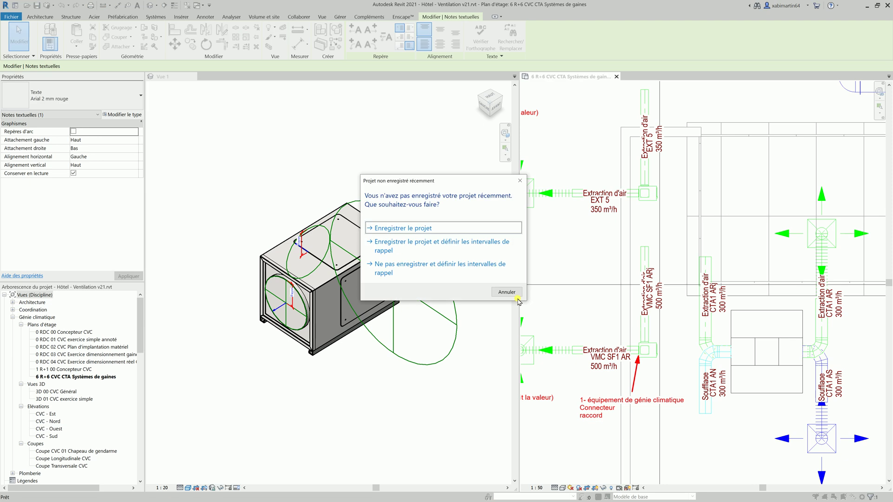
click(494, 292)
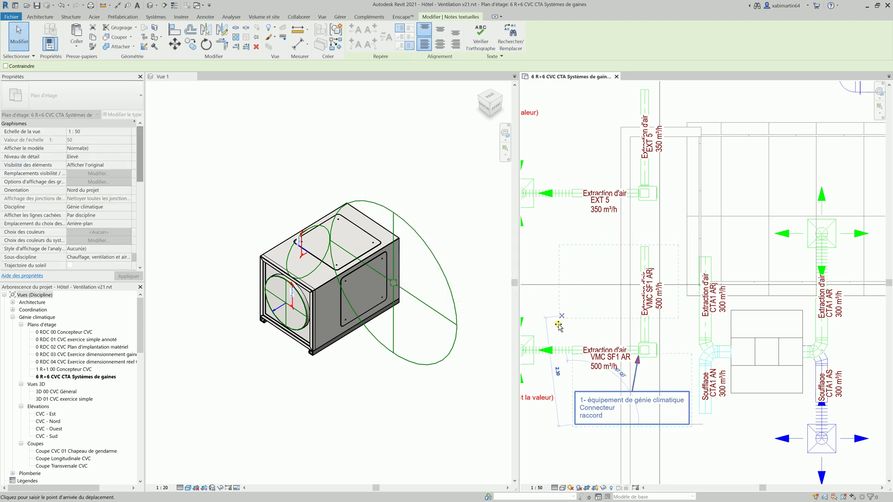
click(613, 297)
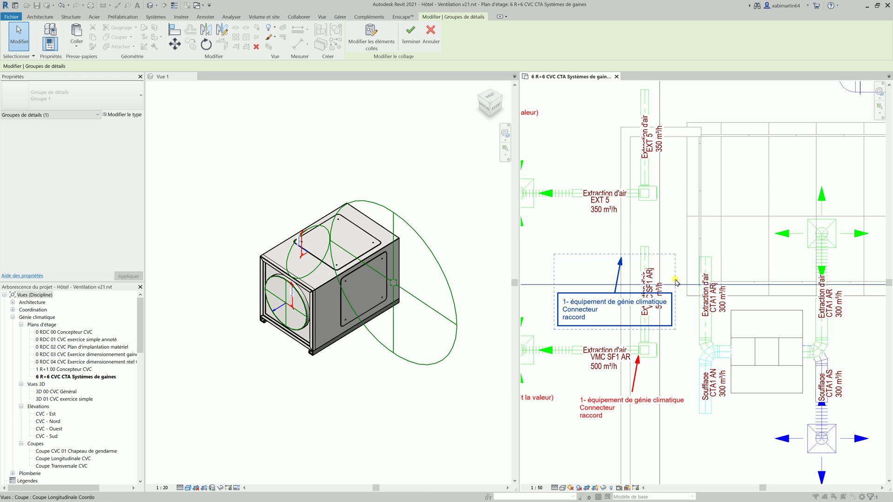
click(577, 244)
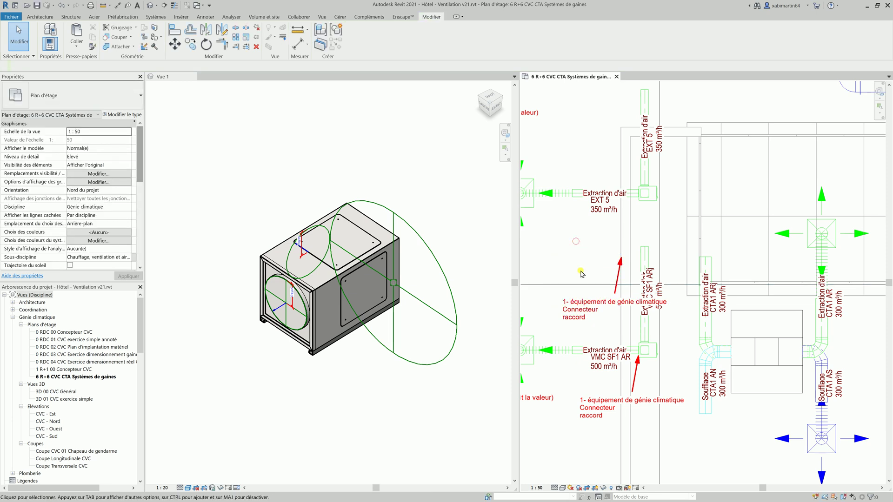
Narrow the copied fan note so its text wraps and point its leader at the upper side of the VMC SF1 fan.
click(590, 309)
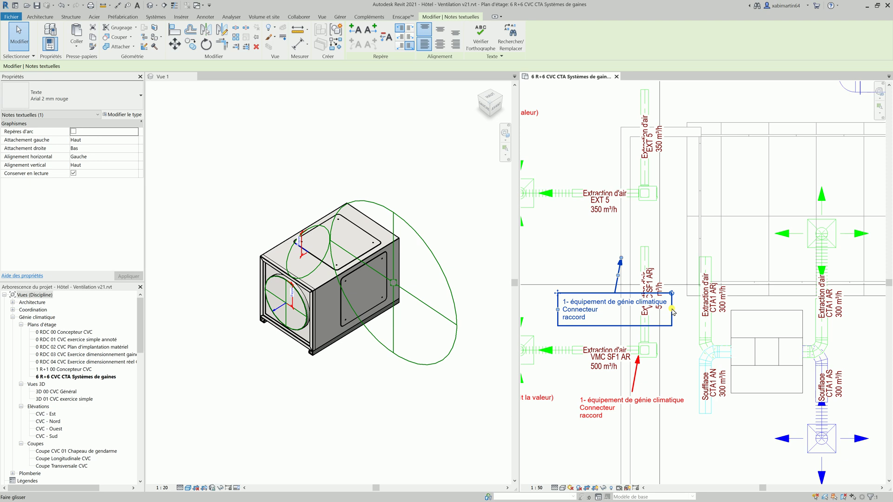
drag(673, 311, 639, 343)
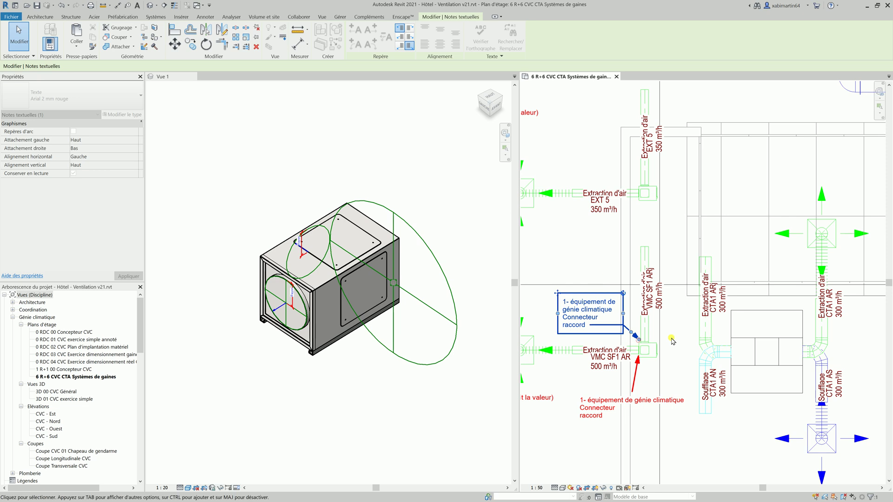
click(670, 339)
scroll(672, 339, down, 2)
scroll(672, 339, up, 2)
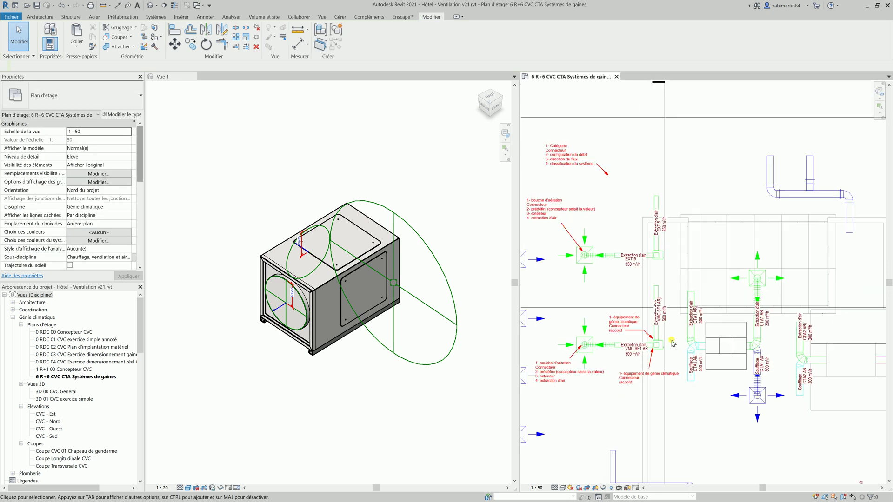
Close the VMC SF1 fan family's 3D view without saving its changes.
click(554, 365)
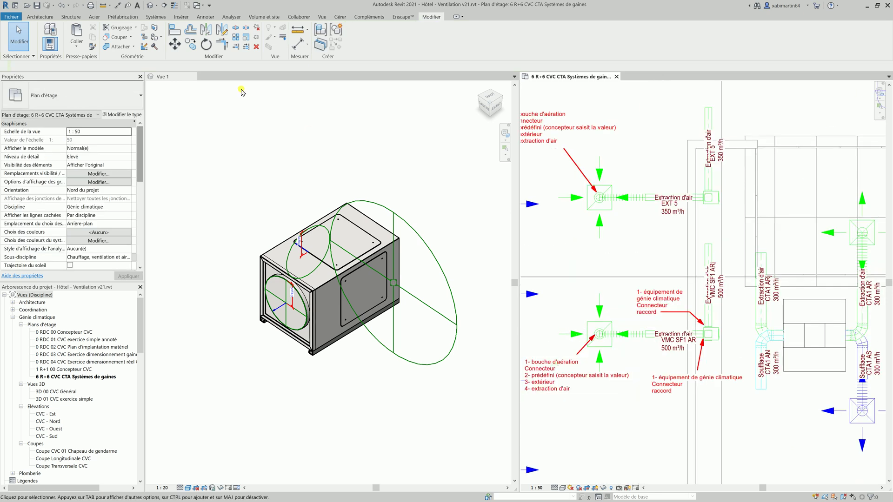
middle_click(164, 77)
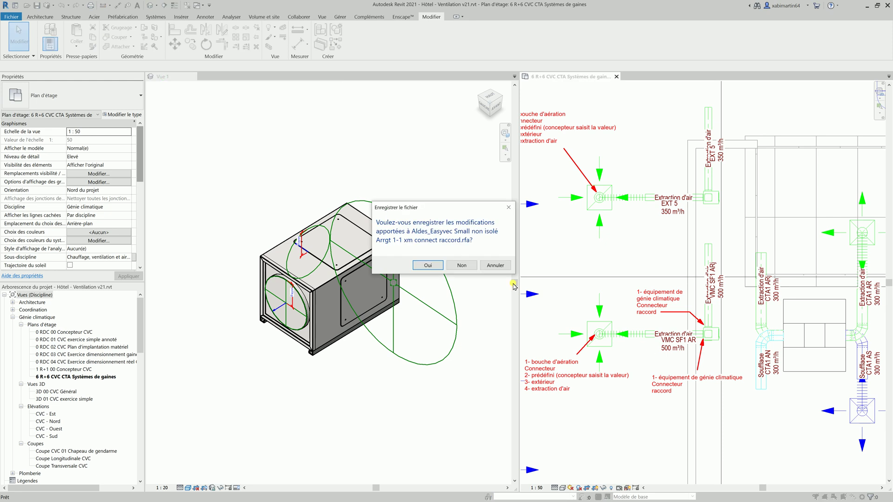
click(475, 269)
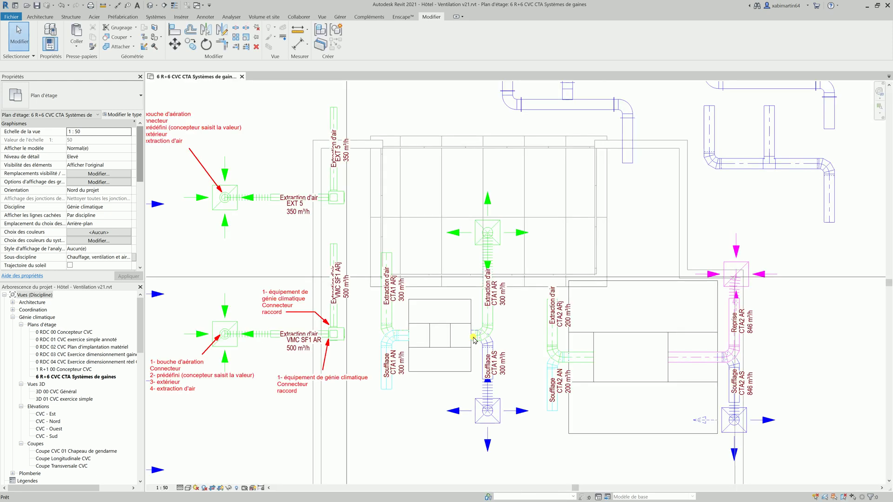
Nudge the VMC SF1 AR duct tag down and left, clear of the "Extraction d'air" tag.
scroll(186, 345, up, 1)
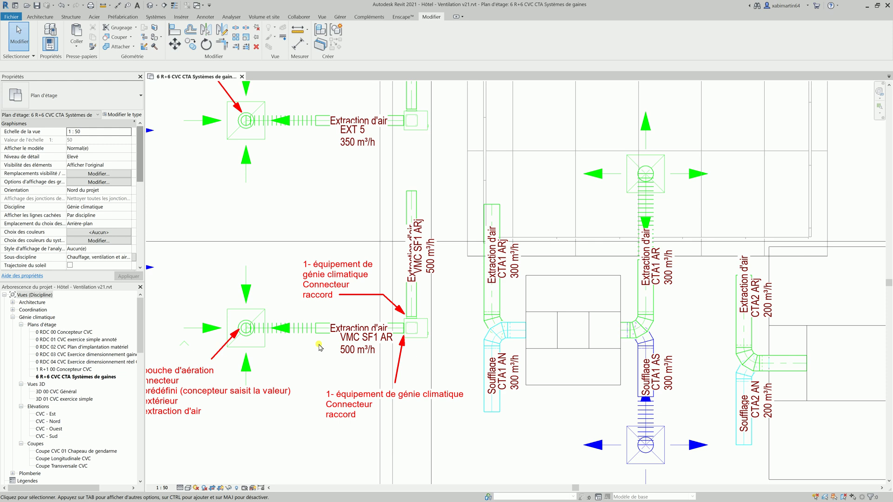
click(345, 347)
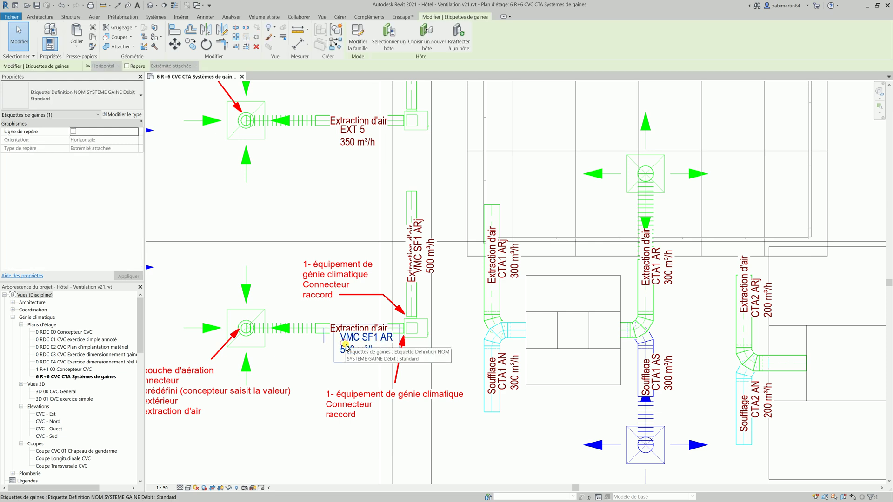
key(Down)
key(Down)
key(Down)
key(Left)
key(Left)
key(Left)
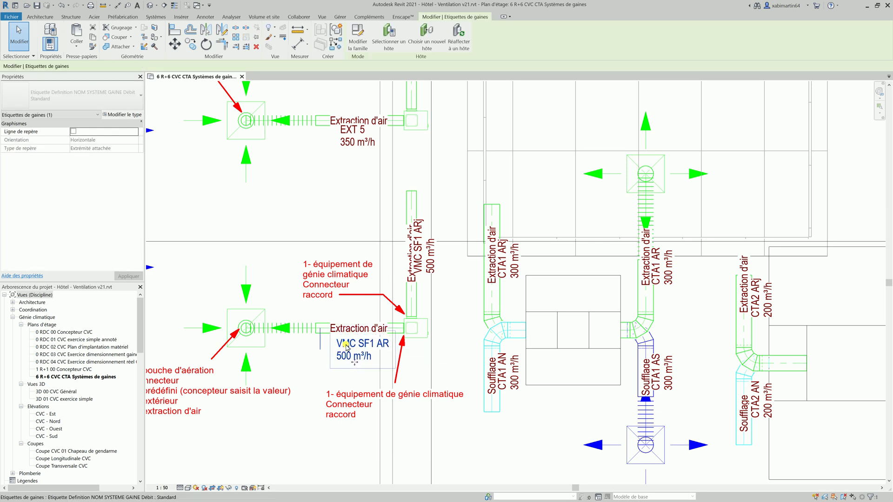
Nudge the VMC SF1 ARj duct tag right, clear of the vertical "Extraction d'air" tag.
click(431, 268)
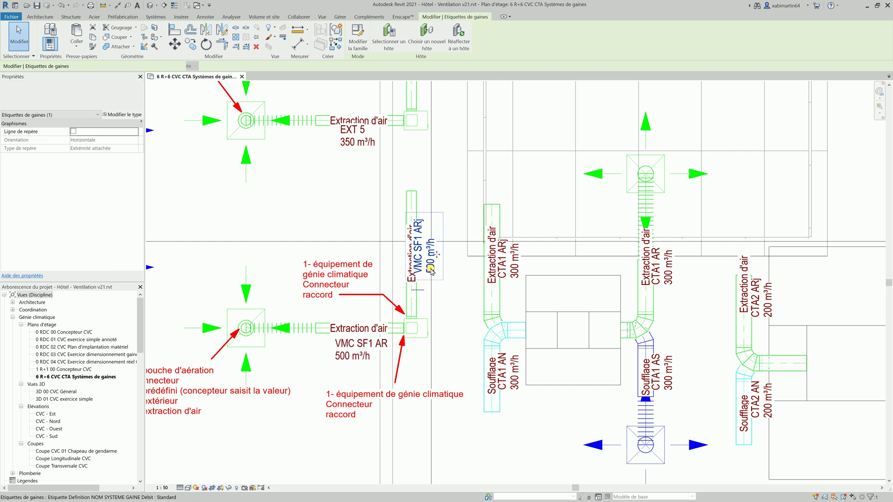
key(Right)
key(Right)
key(Right)
key(Right)
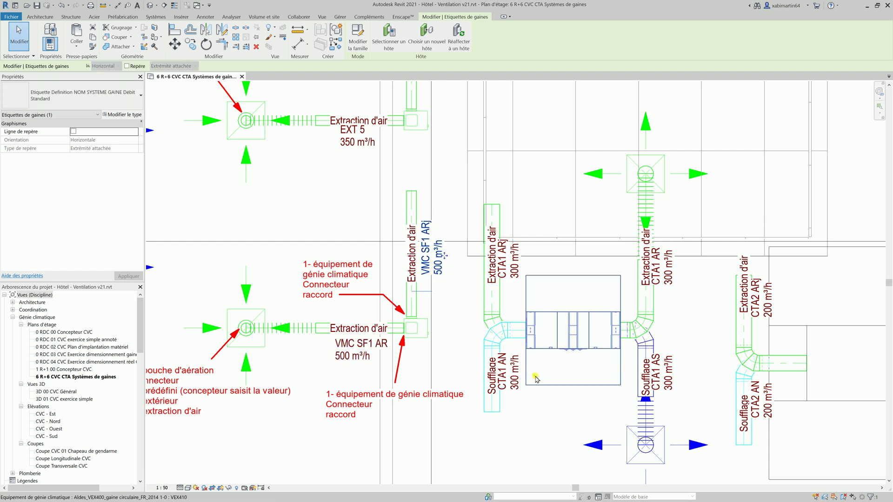
Copy the "bouche d'aération" note of the EXT 5 air terminal to the area below the EXT 5 duct.
scroll(530, 371, down, 3)
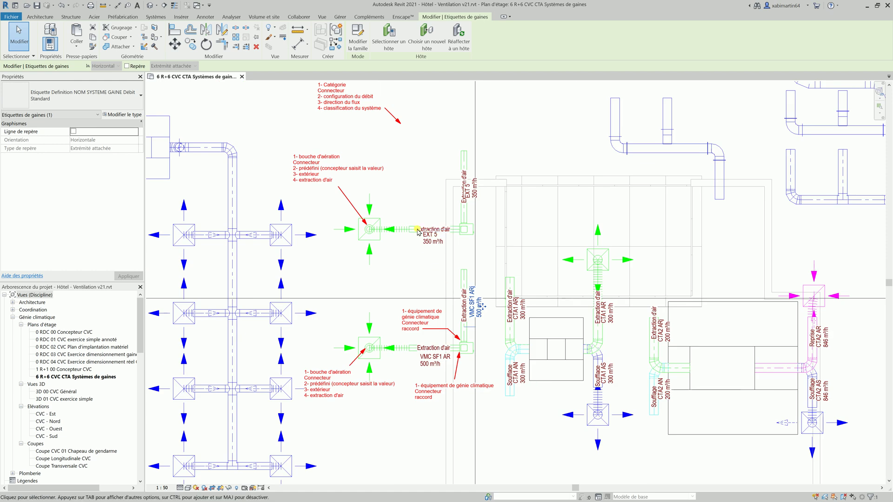
scroll(412, 226, up, 1)
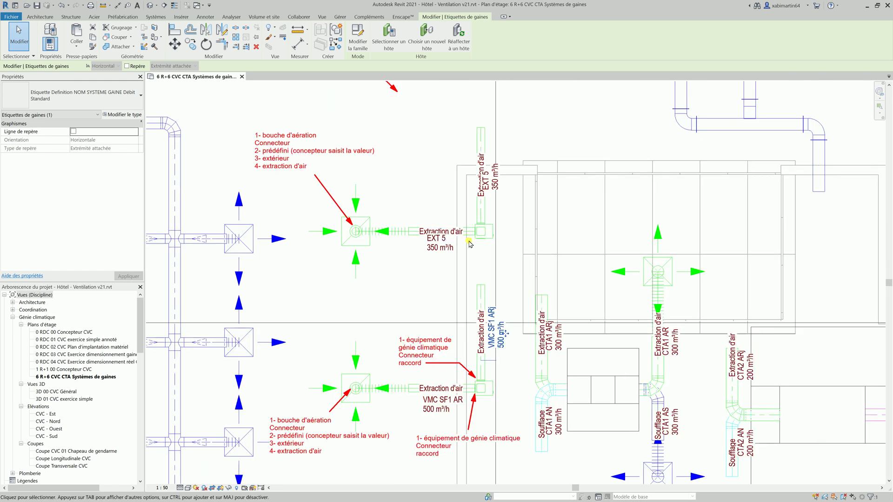
scroll(435, 219, up, 2)
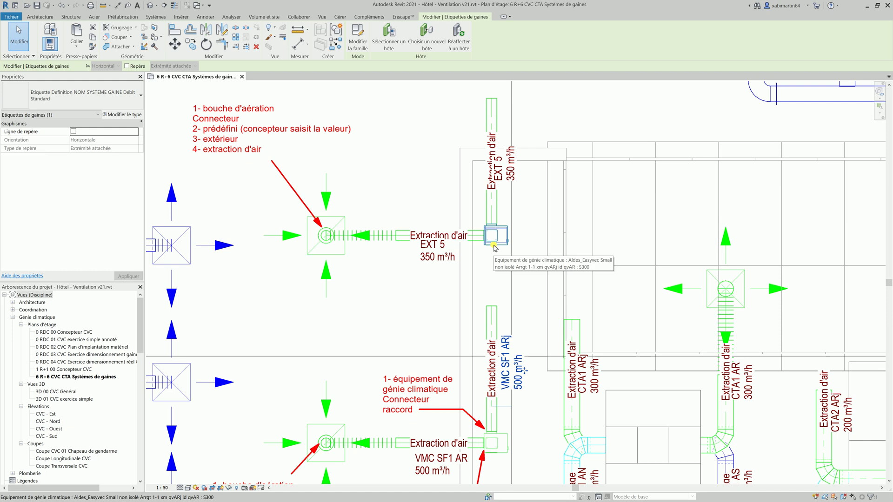
click(250, 152)
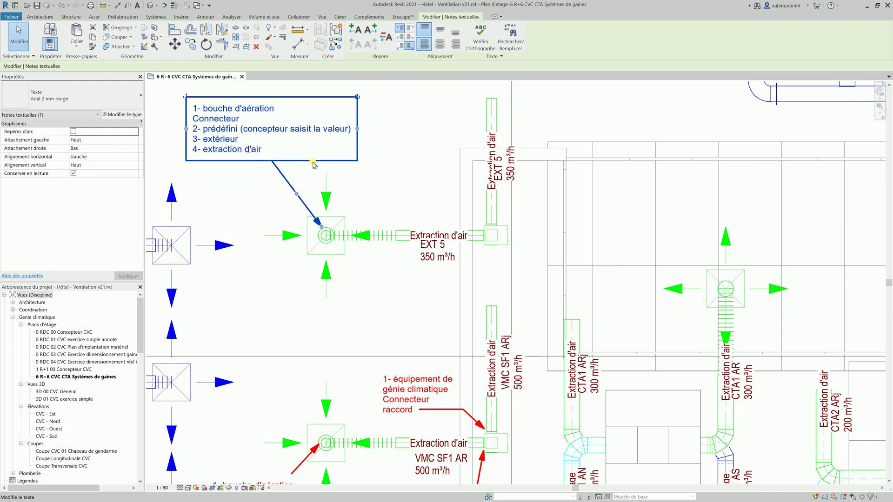
key(d)
key(e)
click(188, 225)
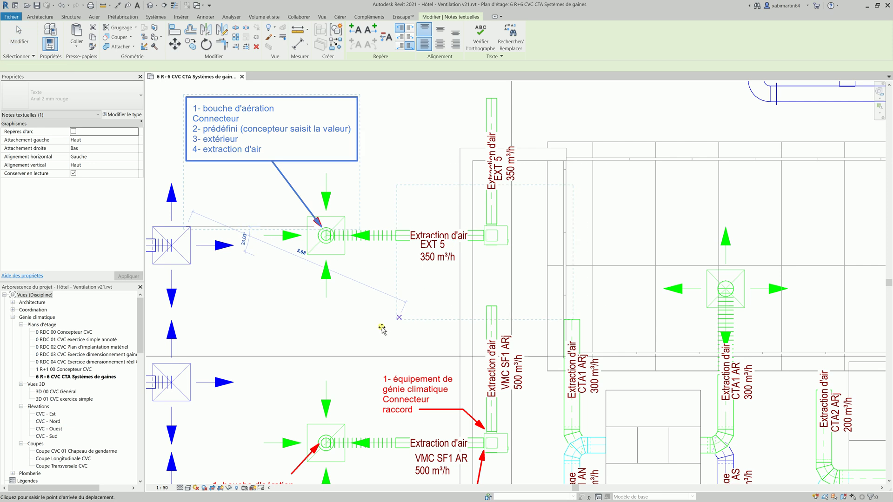
click(332, 367)
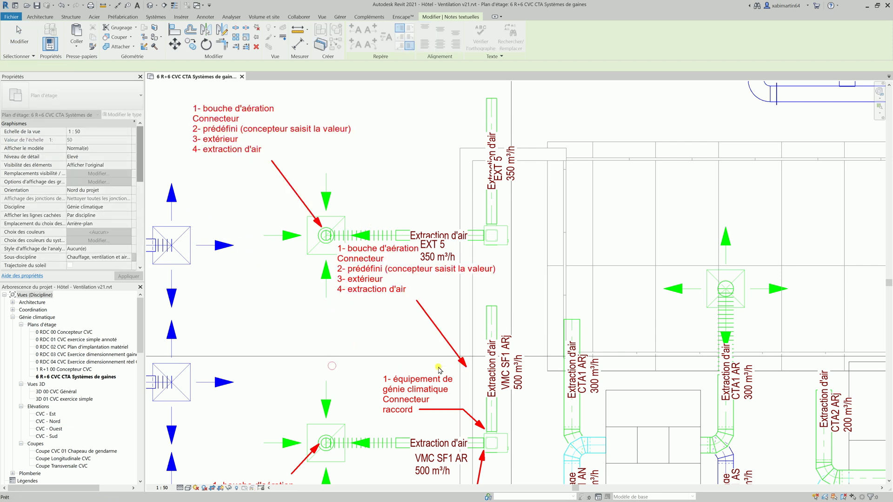
Move the copied note clear of the EXT 5 duct tags and point its leader at the EXT 5 fan.
drag(353, 250, 372, 280)
click(533, 251)
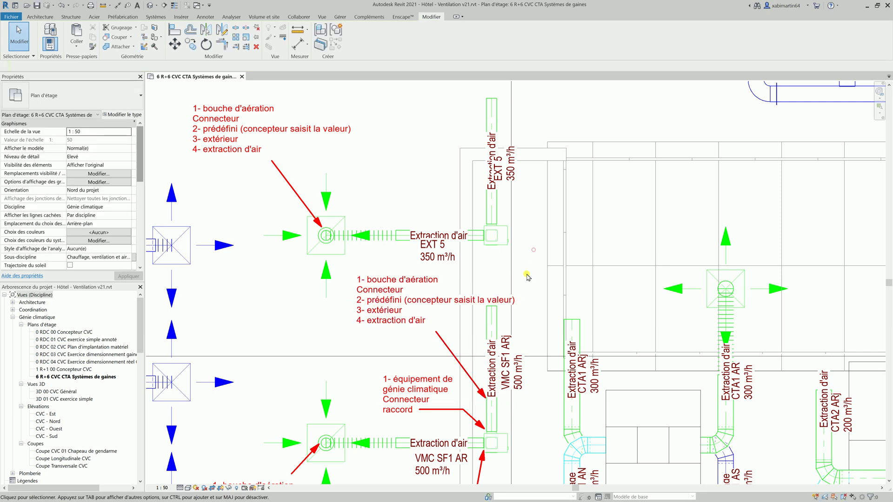
click(468, 372)
drag(485, 398, 472, 259)
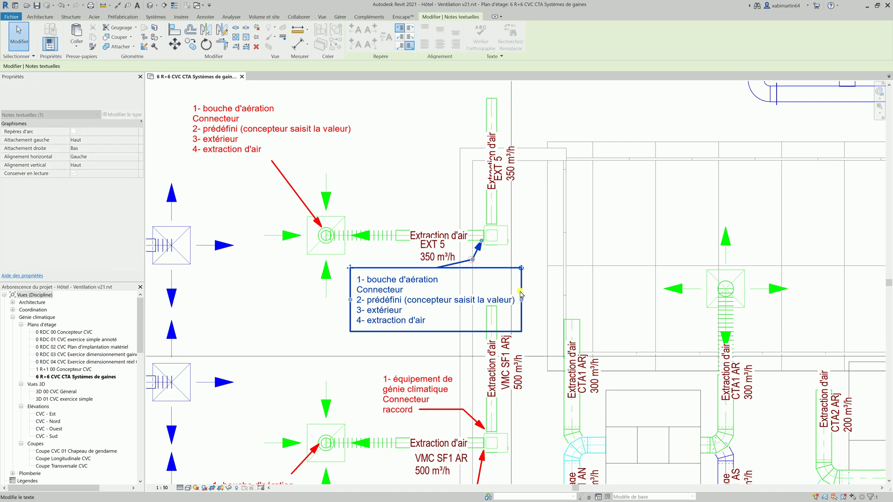
Replace "bouche d'aération" with "équipement de génie climatique" in item 1 of the EXT 5 fan's note.
double_click(375, 280)
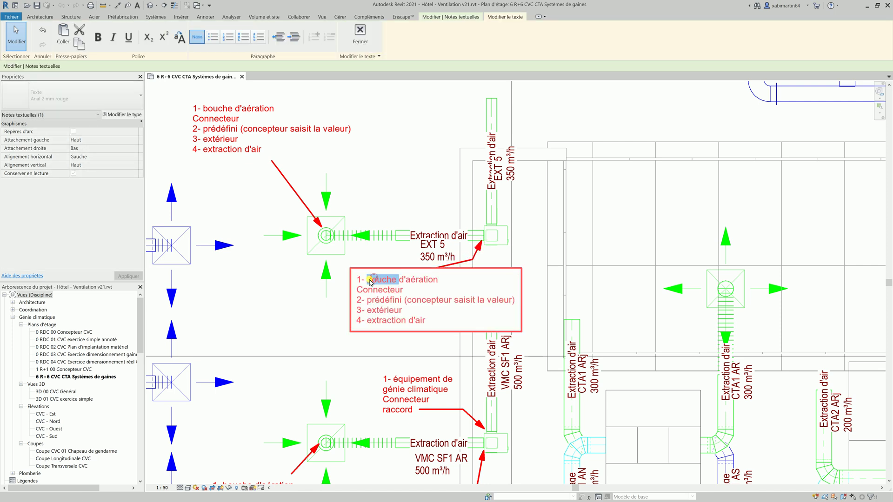
key(shift+End)
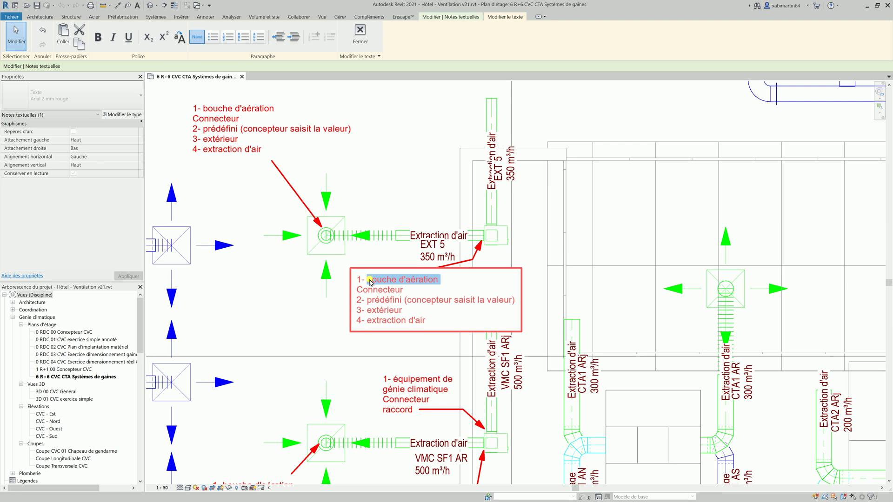
text(équipement d)
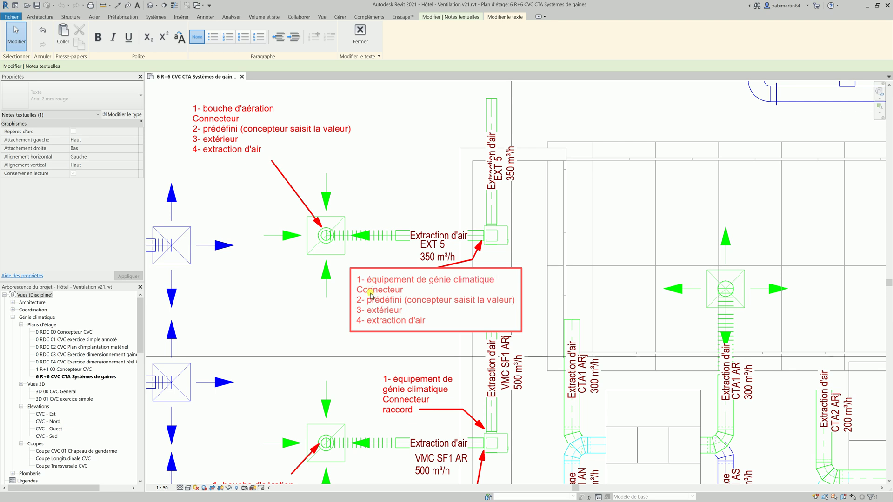
click(495, 251)
Open the EXT 5 fan's family for editing and tile its 3D view beside the floor plan.
click(498, 248)
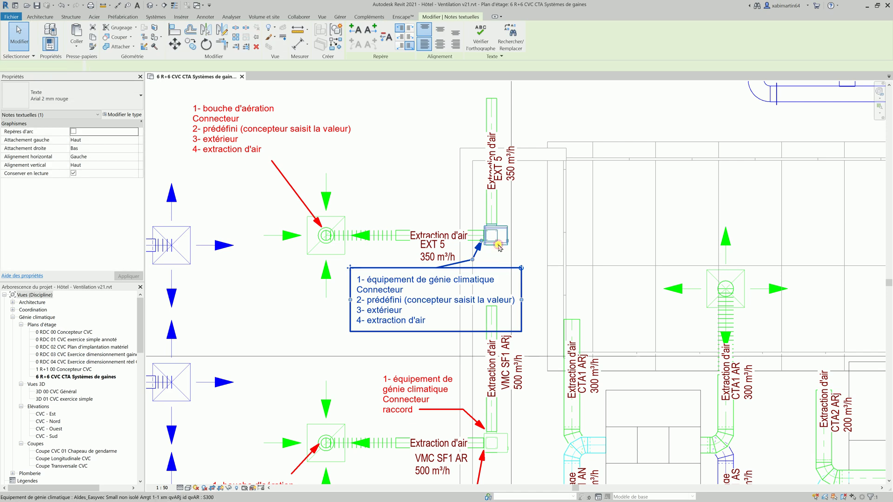
double_click(498, 248)
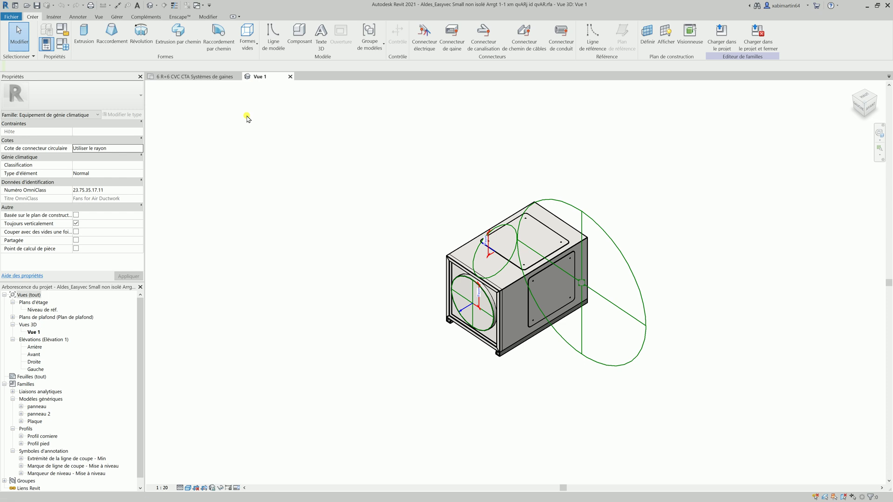
key(w)
key(t)
scroll(328, 300, down, 2)
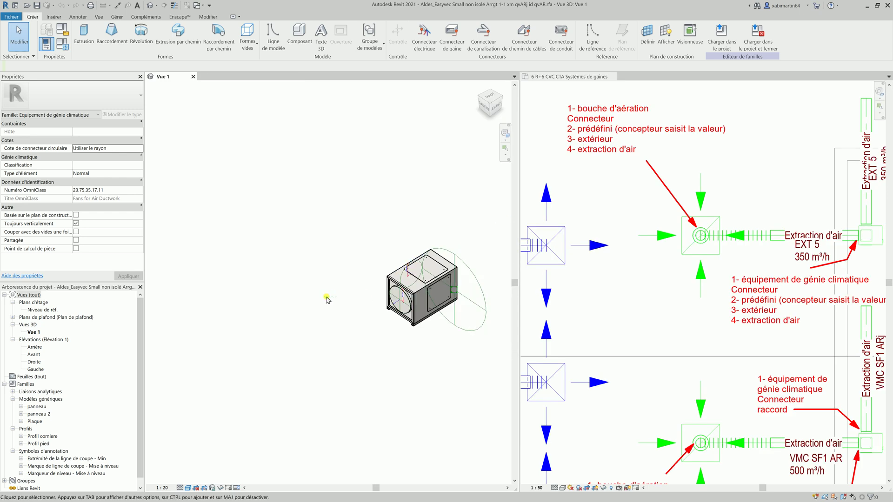
scroll(462, 293, up, 4)
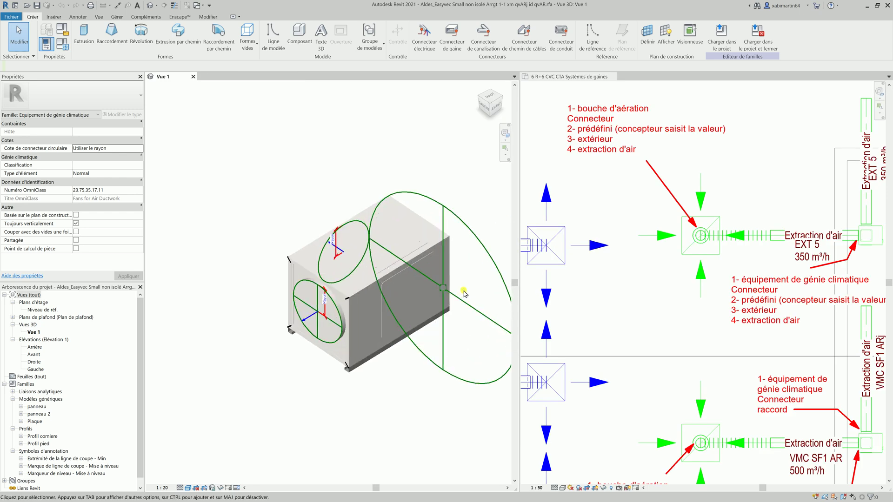
scroll(464, 293, up, 2)
scroll(842, 246, up, 1)
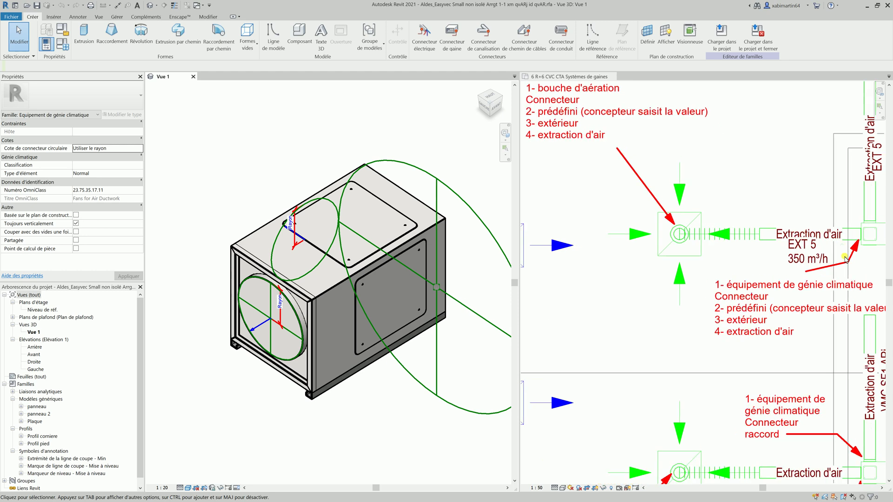
Compare the EXT 5 fan's note with the flow configuration, flow direction and system classification of the family's front round connector.
scroll(739, 265, down, 2)
scroll(850, 271, up, 3)
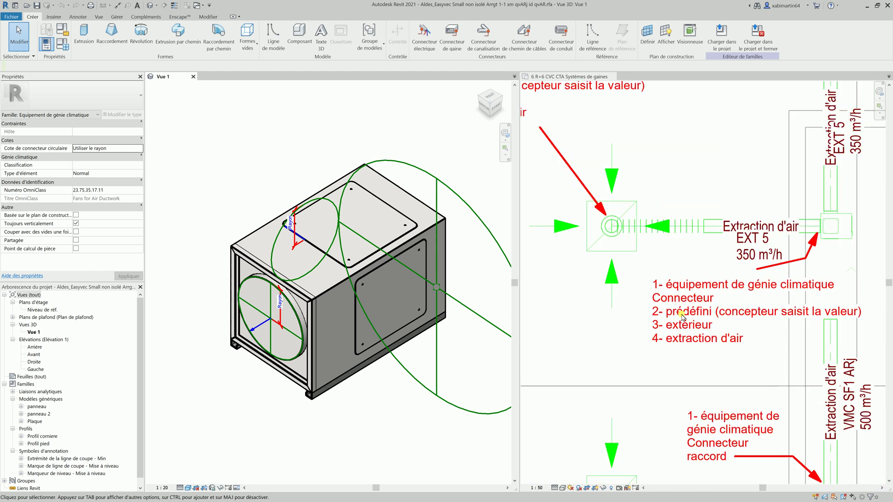
click(301, 341)
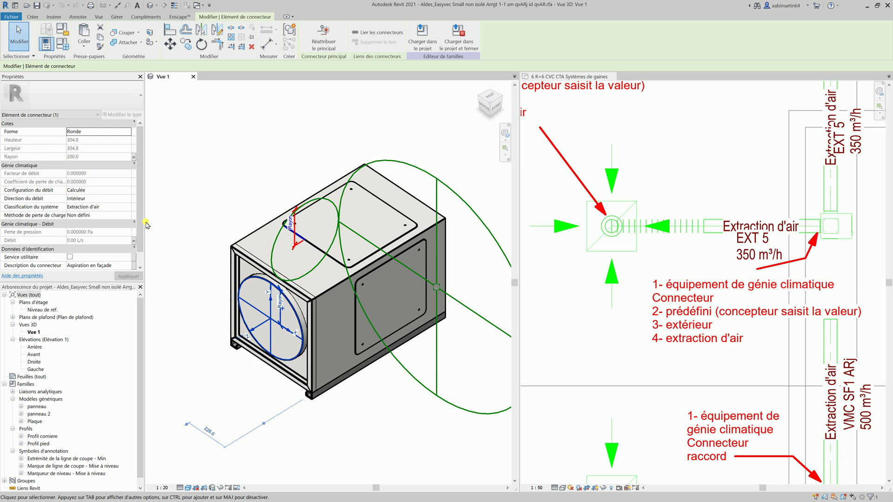
Replace "prédéfini" with "calculé" in item 2 of the EXT 5 fan's note.
click(690, 319)
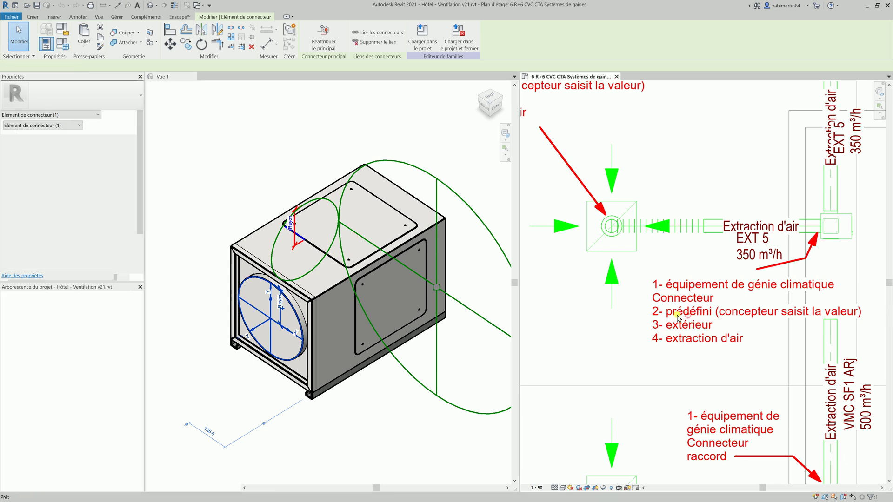
click(675, 316)
click(670, 315)
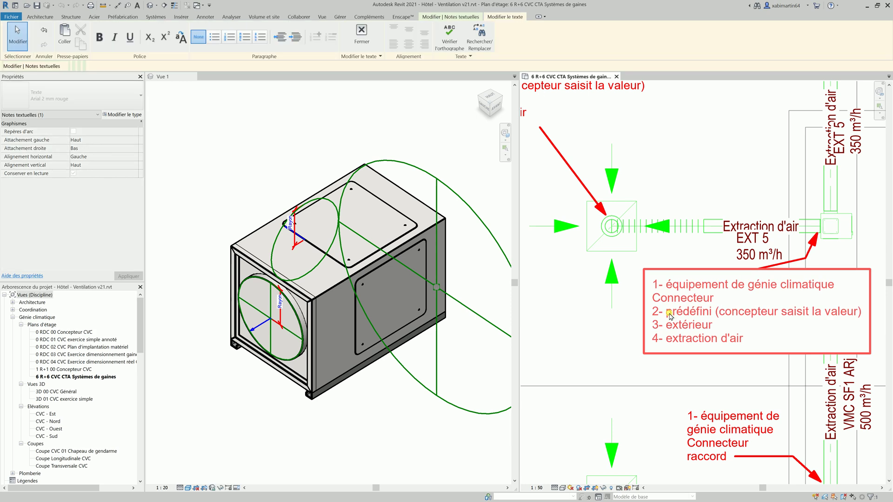
double_click(670, 315)
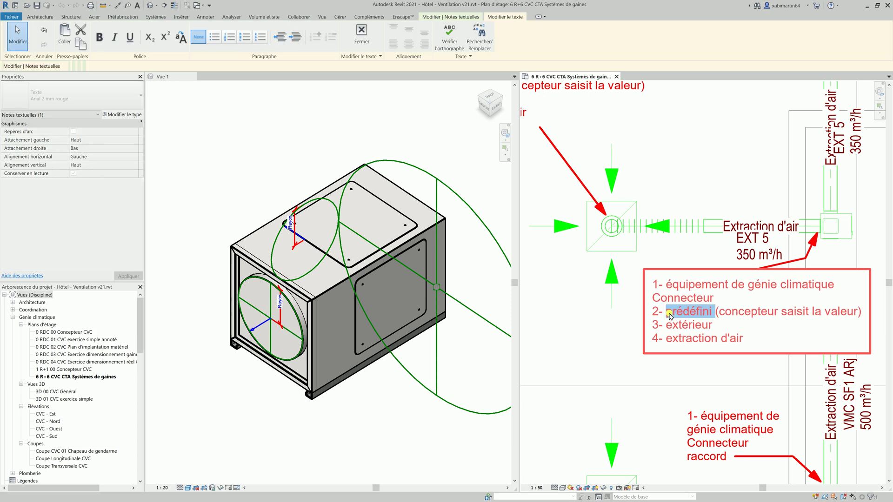
text(calcu)
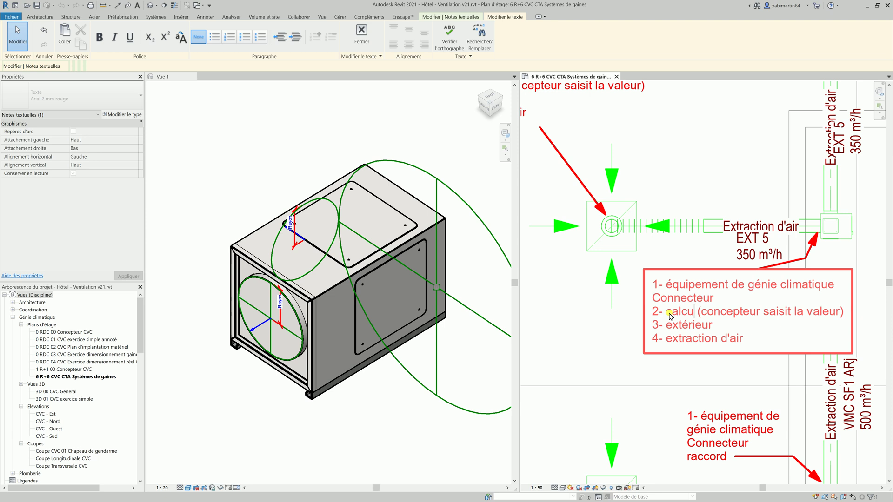
text(lé)
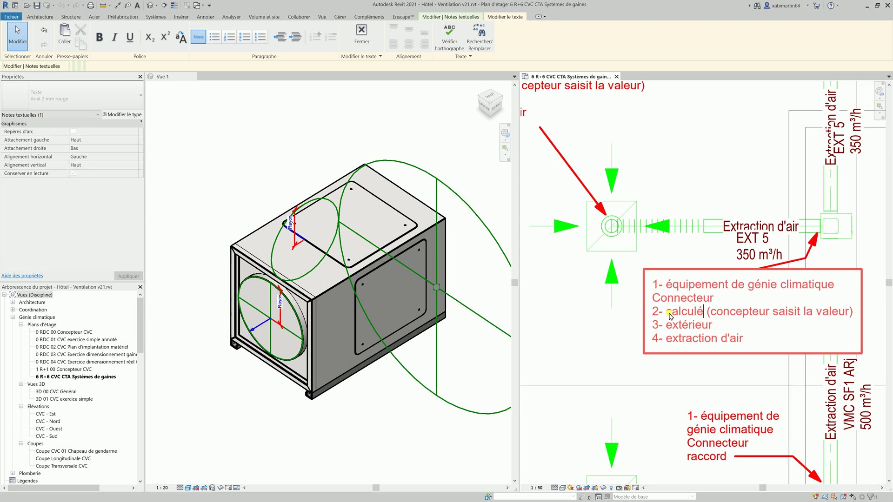
Replace the parenthesised text in item 2 of the EXT 5 fan's note with "hérite des valeurs de la gaine".
key(shift+End)
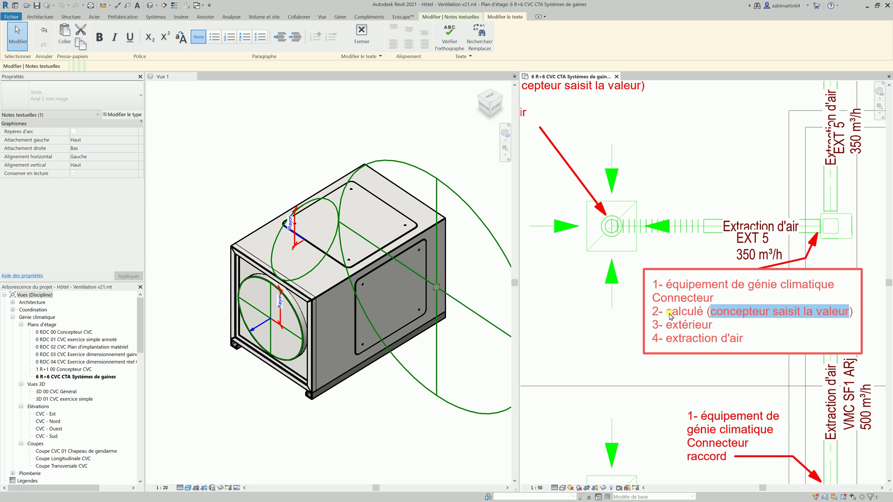
text(hé)
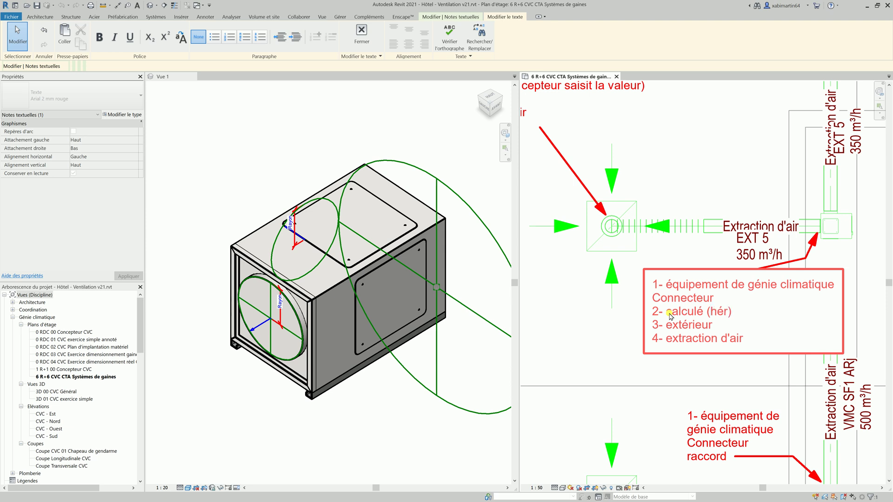
text(rite des valeurs de )
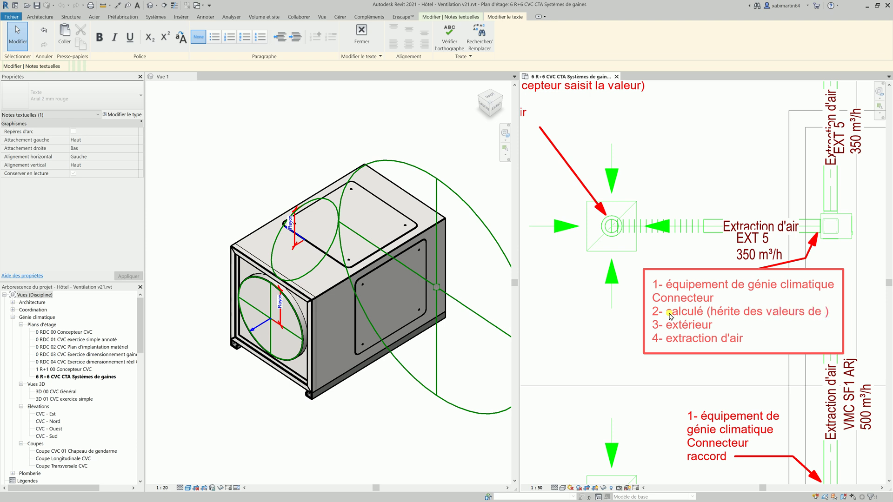
text(la gaine) 3- )
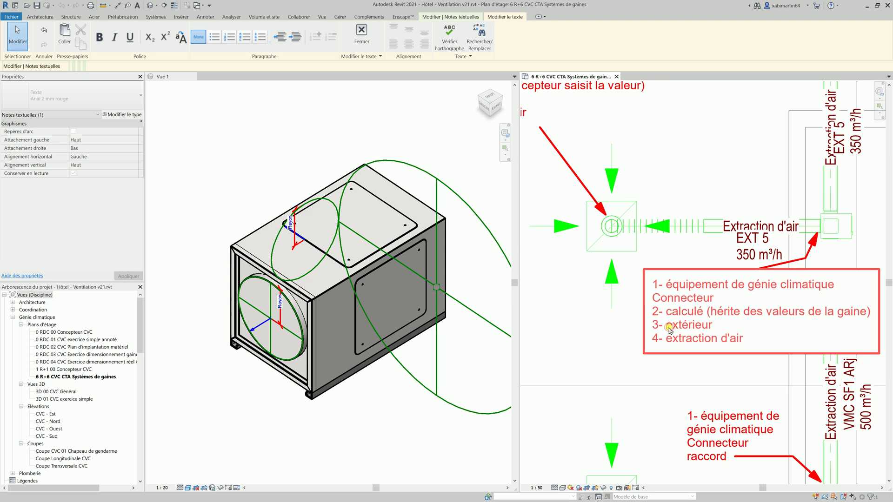
Change item 3 of the EXT 5 fan's note to "intérieur" and finish editing the note.
text(in)
key(Delete)
key(Delete)
click(654, 362)
scroll(653, 362, down, 2)
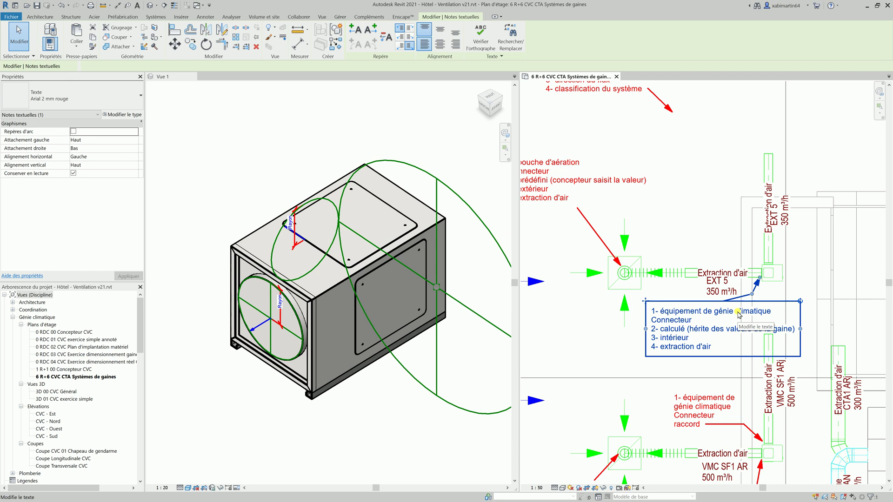
Place a copy of the EXT 5 fan's note above the fan, clear of the vertical EXT 5 duct and its tag.
click(707, 242)
key(ctrl+v)
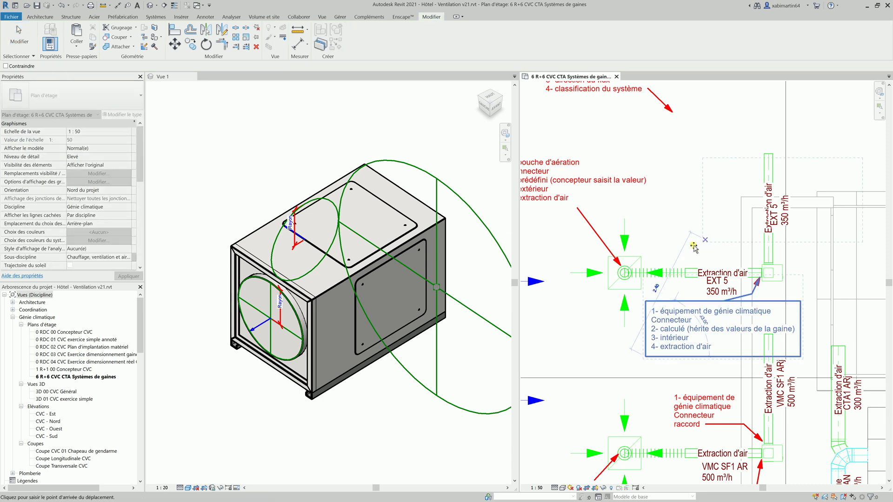
click(657, 253)
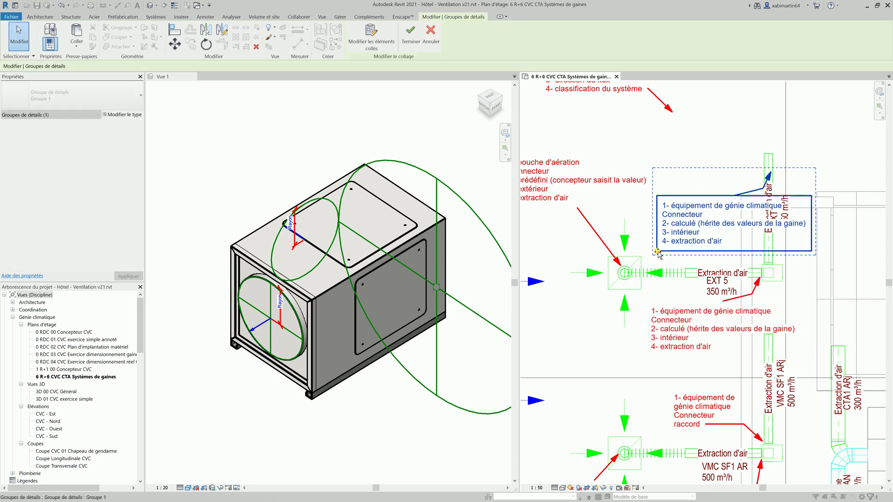
mouse_move(676, 181)
mouse_down()
mouse_move(657, 121)
mouse_move(666, 120)
mouse_up()
click(818, 127)
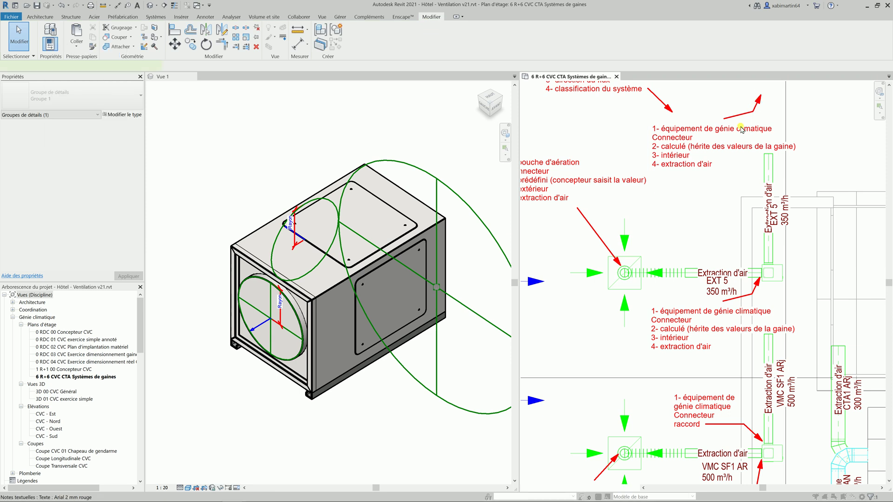
Point the copied note's leader at the upper side of the EXT 5 fan and move its elbow below the text.
click(732, 141)
click(750, 130)
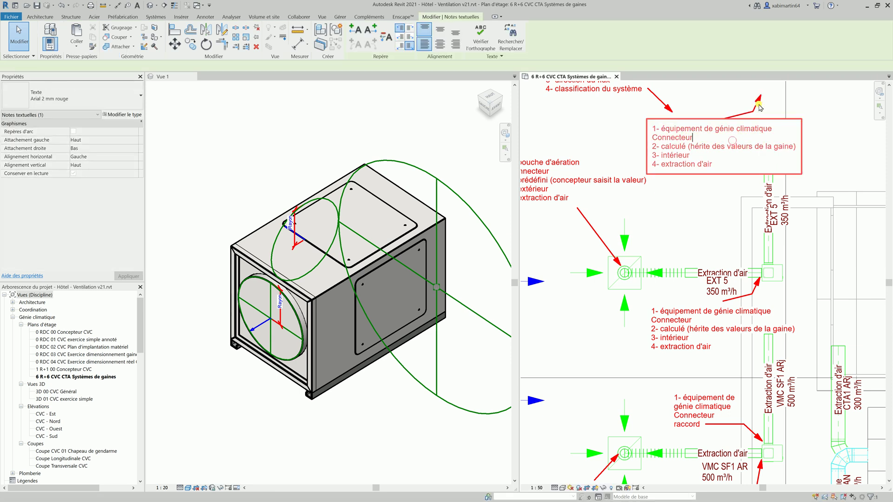
key(Escape)
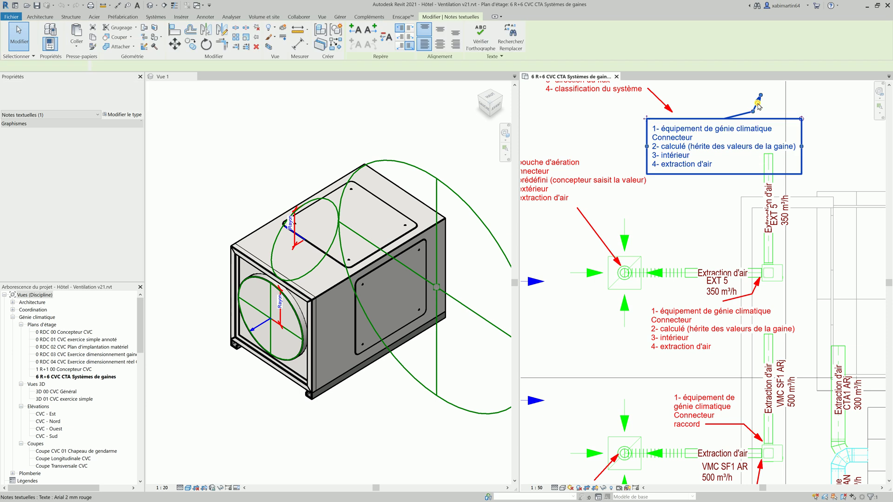
drag(754, 131, 761, 261)
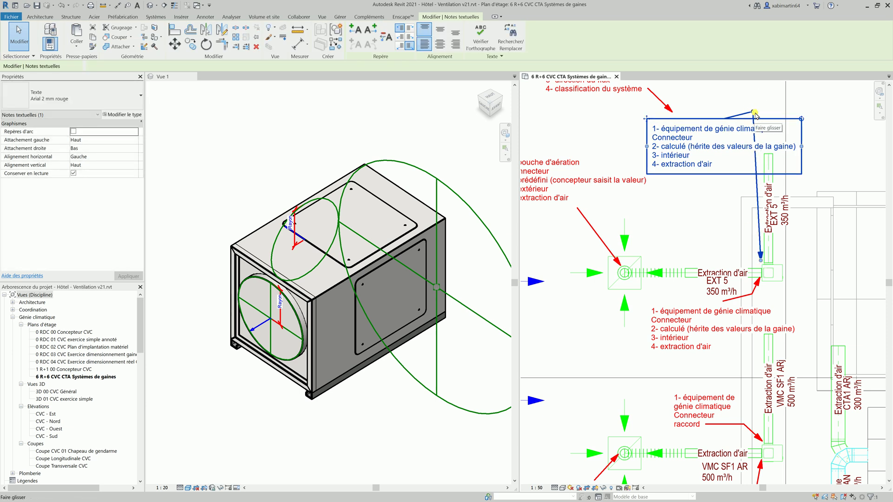
drag(753, 112, 724, 193)
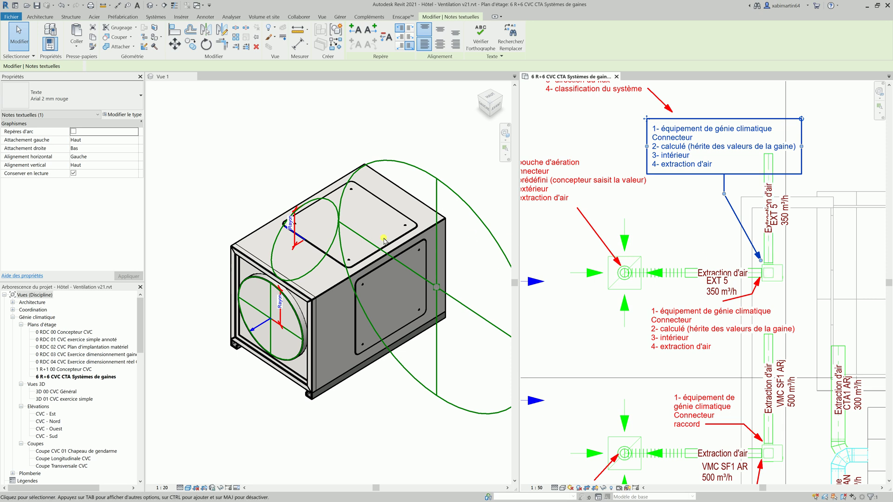
Check the settings of the family's rear round connector and replace "calculé" with "prédéfini" in item 2 of the upper note.
click(296, 235)
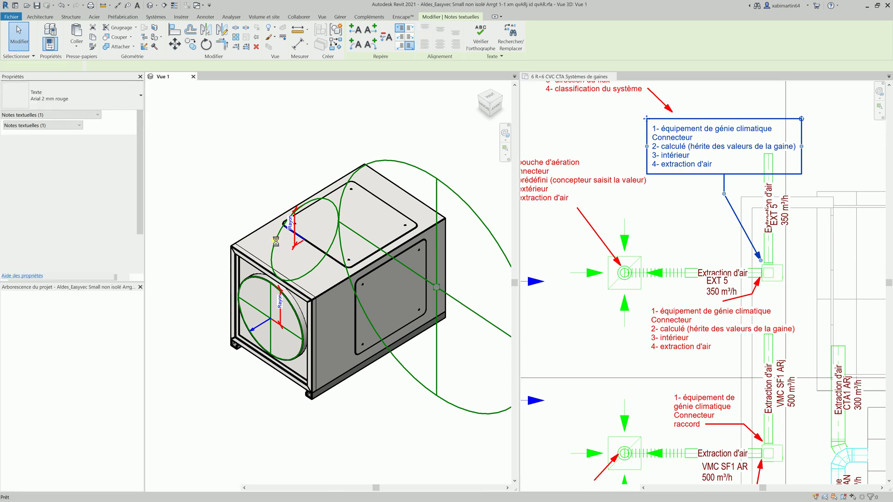
click(276, 241)
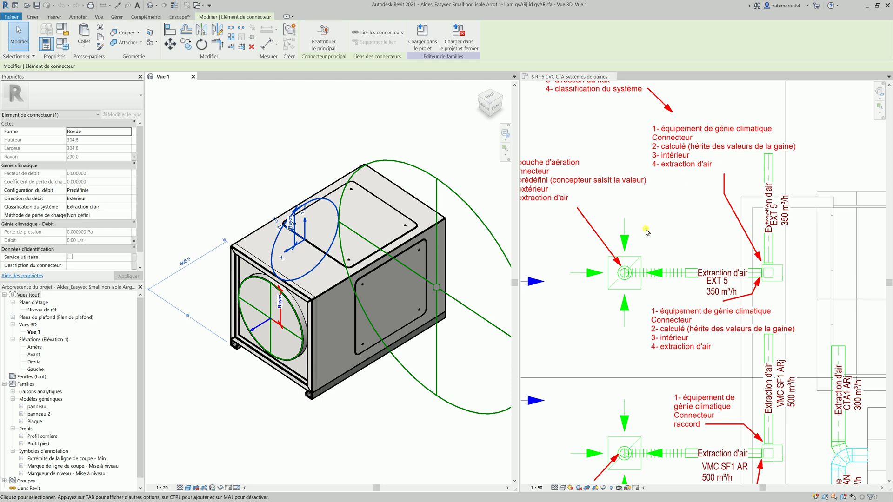
click(666, 148)
click(666, 148)
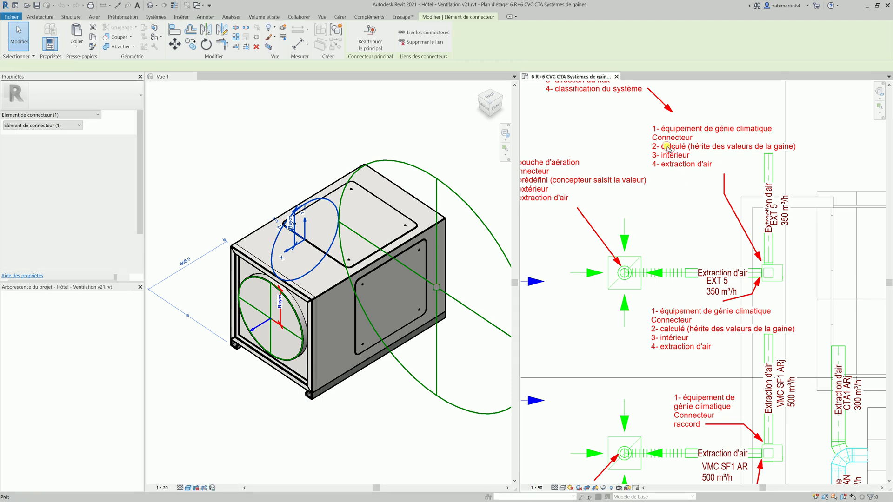
double_click(667, 148)
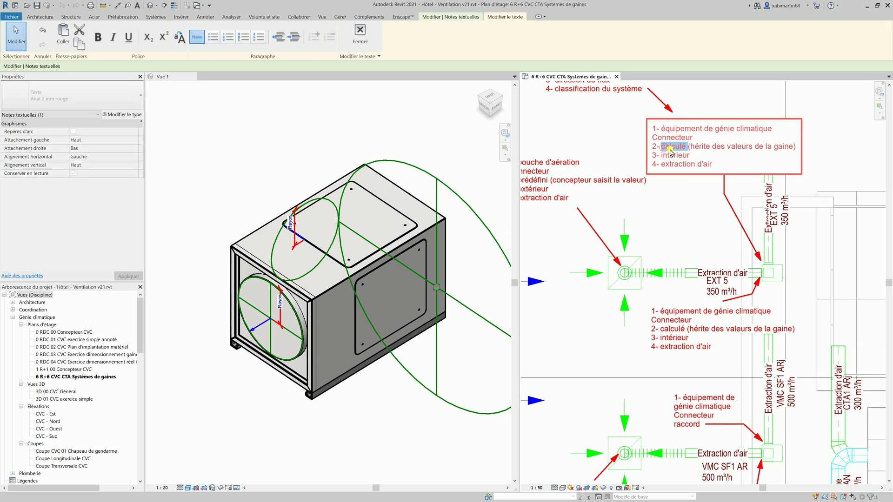
text(prédéfin)
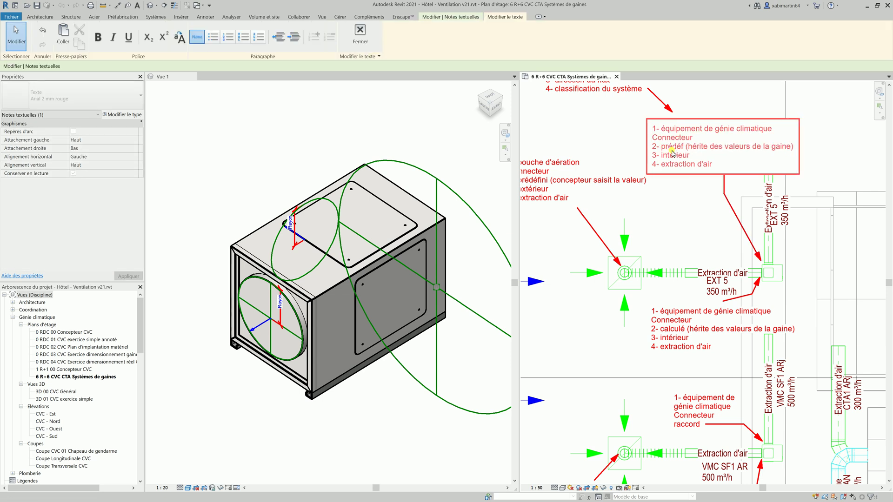
text(i)
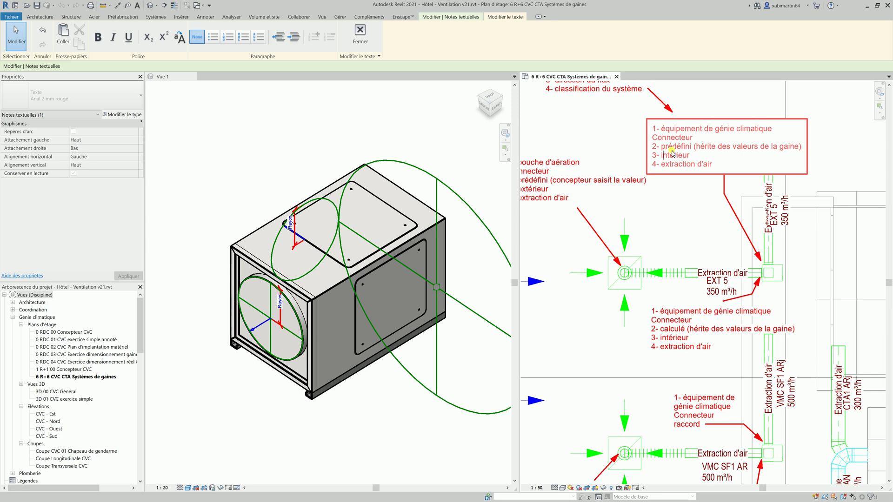
Change item 3 of the upper EXT 5 fan note to "extérieur".
key(Delete)
key(Delete)
text(ex)
Insert "le calcul à l'int de la famille" at the start of the parenthesis in item 2 of the upper note.
text(le calu)
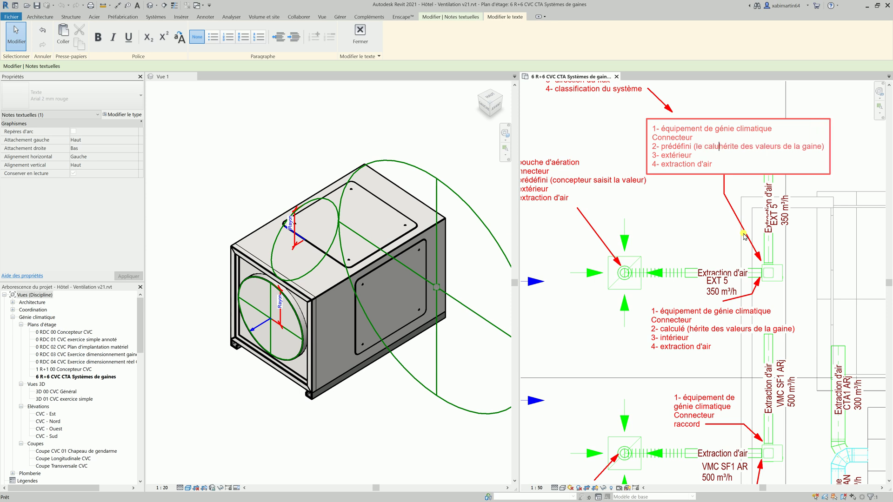
text(ul à)
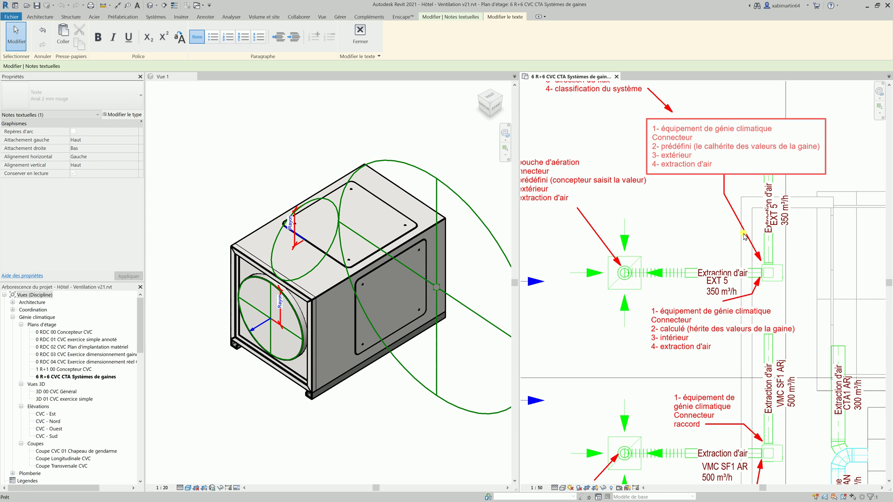
text( l'int de la )
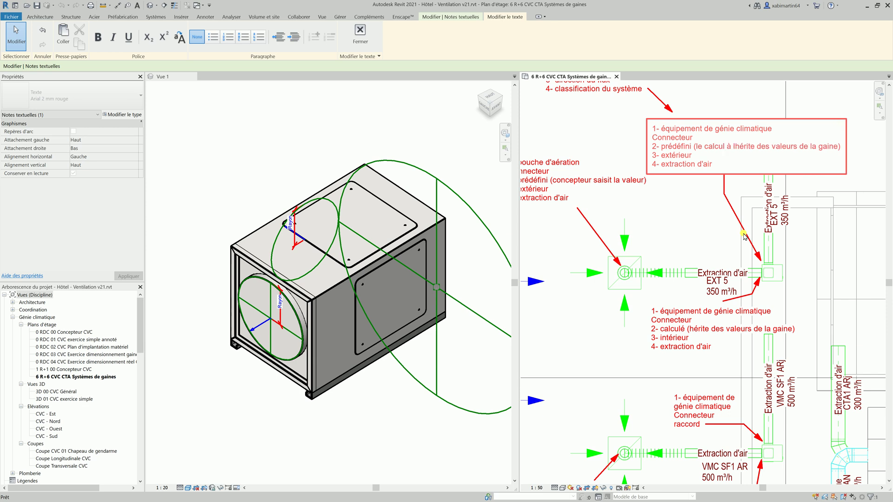
text(famille )
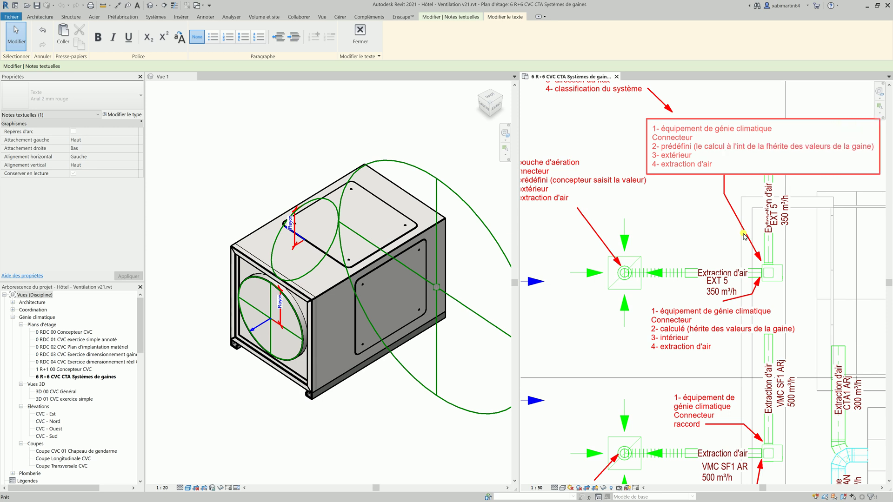
Continue the inserted text in item 2 of the upper note with "qvARj=qvAR fixe la valeur".
text(q)
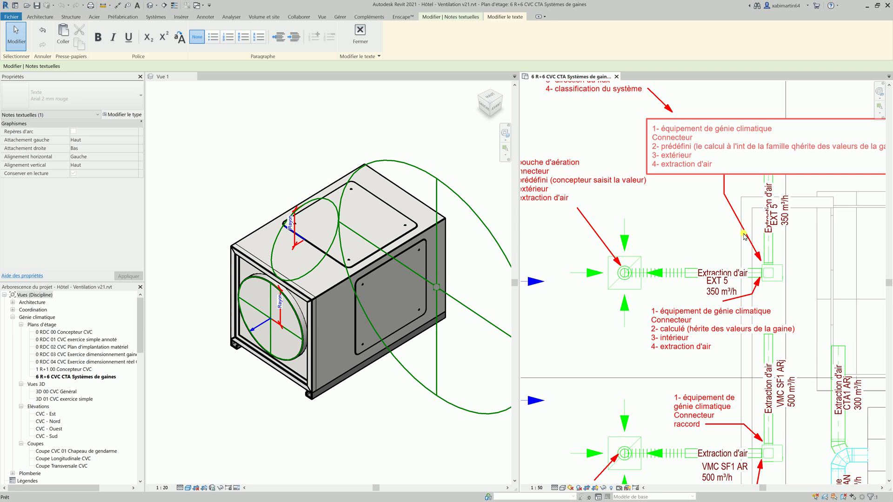
text(vARj=qvAR)
text(FIXE LA)
key(BackSpace)
key(BackSpace)
key(BackSpace)
key(BackSpace)
key(BackSpace)
key(BackSpace)
key(BackSpace)
key(BackSpace)
text(fixe la va)
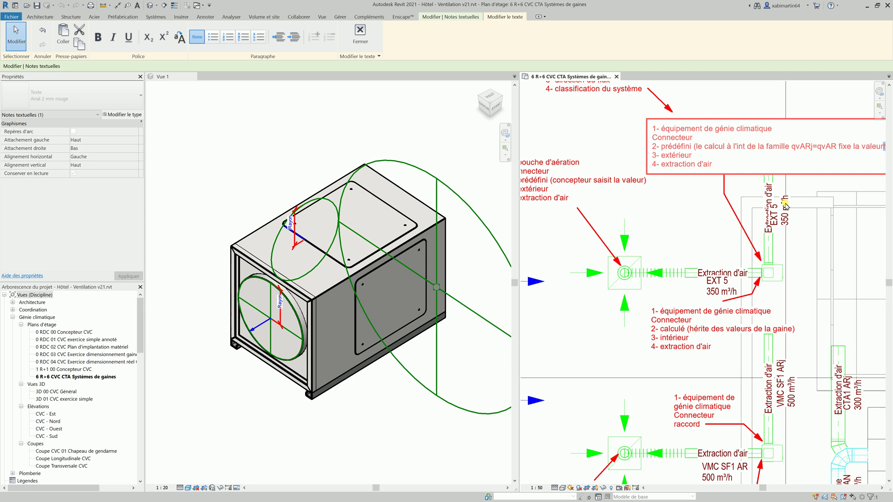
Delete the leftover "hérite des valeurs de la gaine" from the parenthesis in item 2 of the upper note.
scroll(666, 244, down, 3)
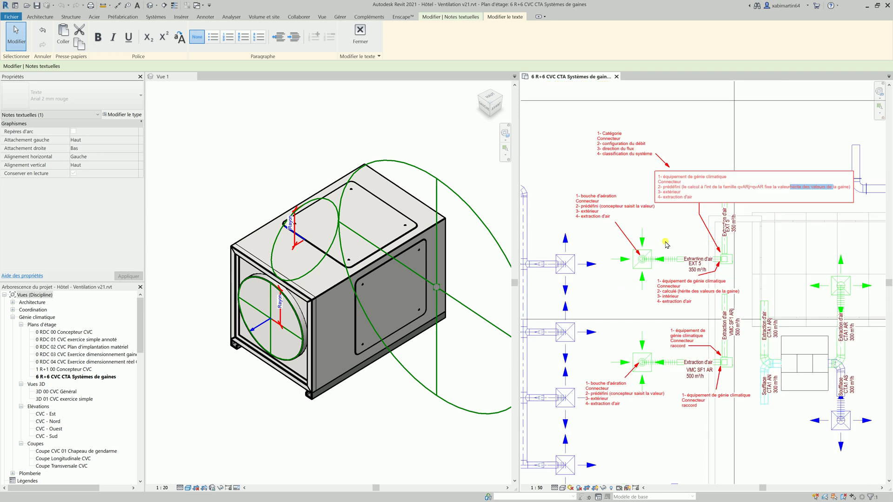
key(Delete)
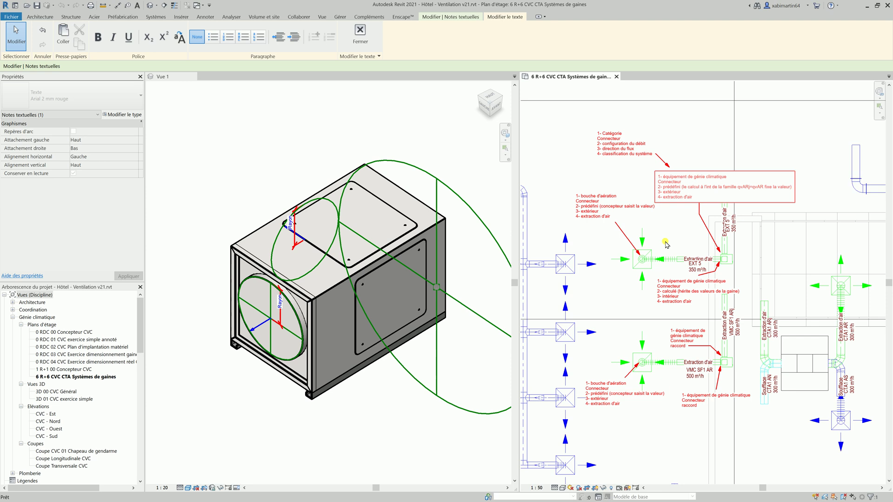
scroll(695, 197, up, 2)
scroll(695, 198, up, 1)
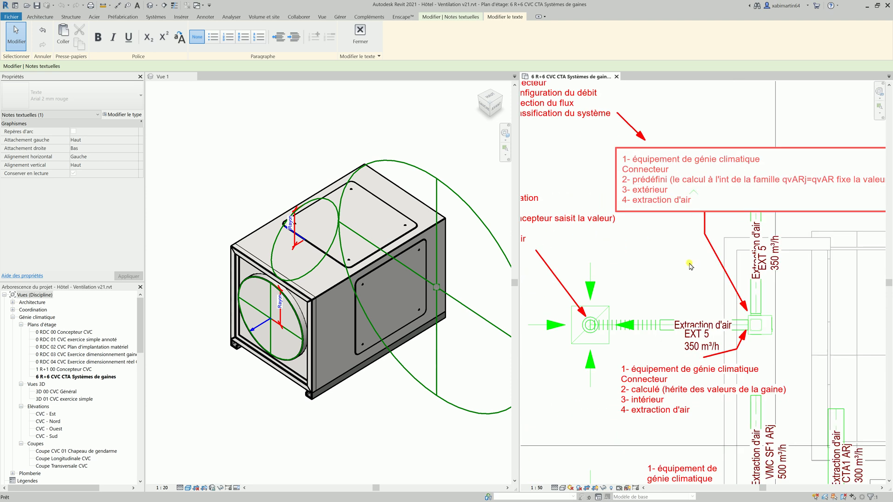
Check which family parameter drives the airflow (Débit) of the rear round connector in the fan family.
click(287, 184)
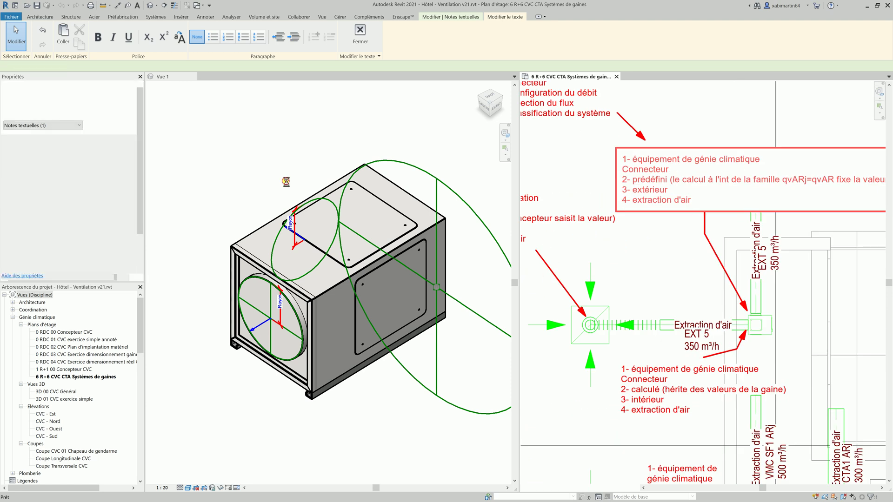
click(283, 228)
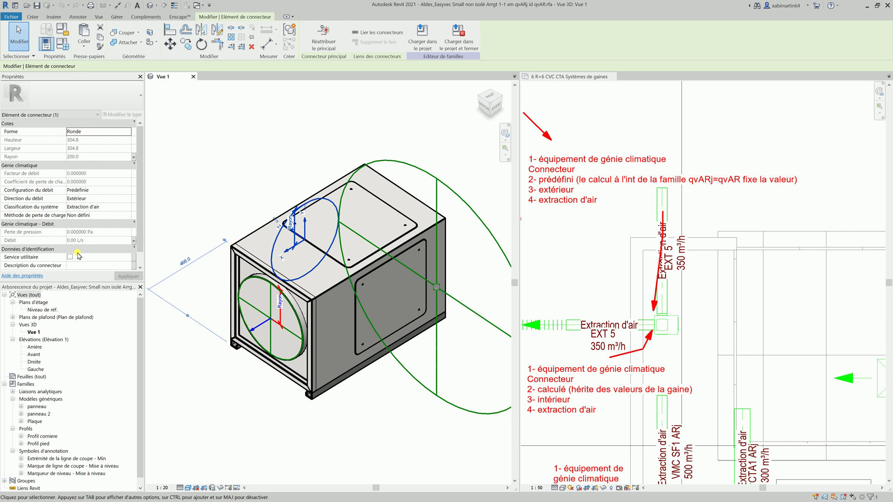
click(133, 242)
click(402, 230)
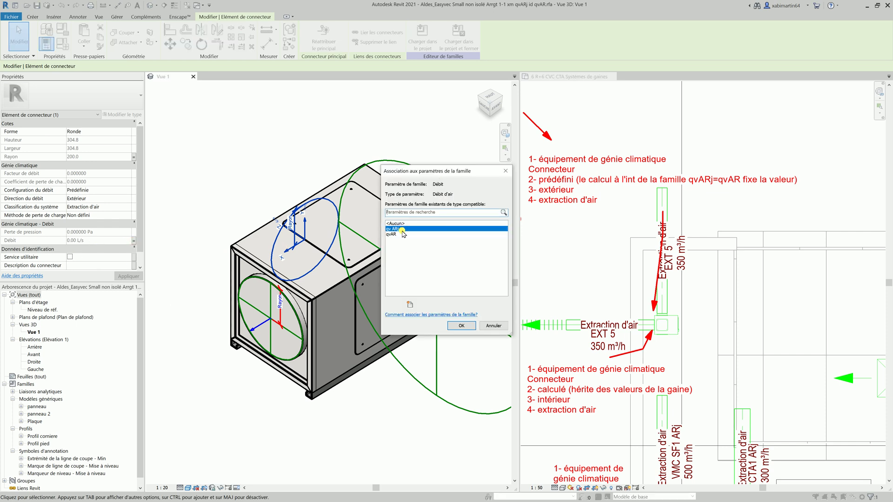
click(461, 326)
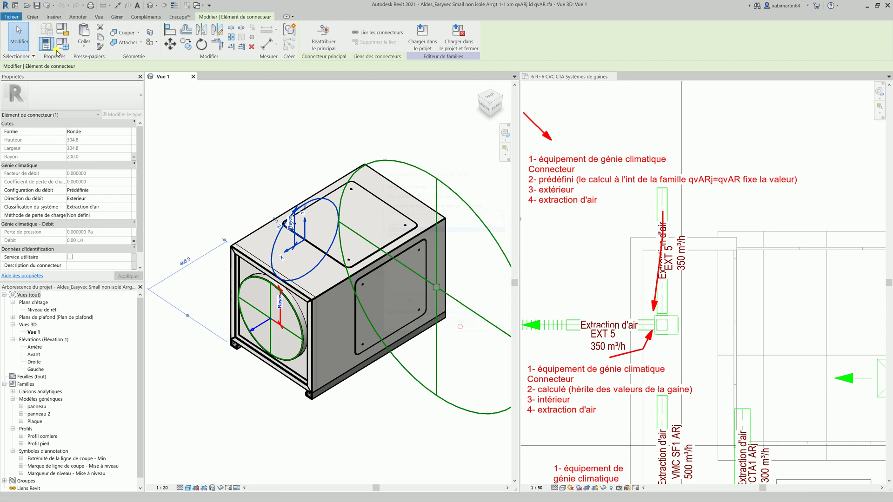
Examine the formula of the qv ARj airflow parameter in the fan family's types.
click(61, 49)
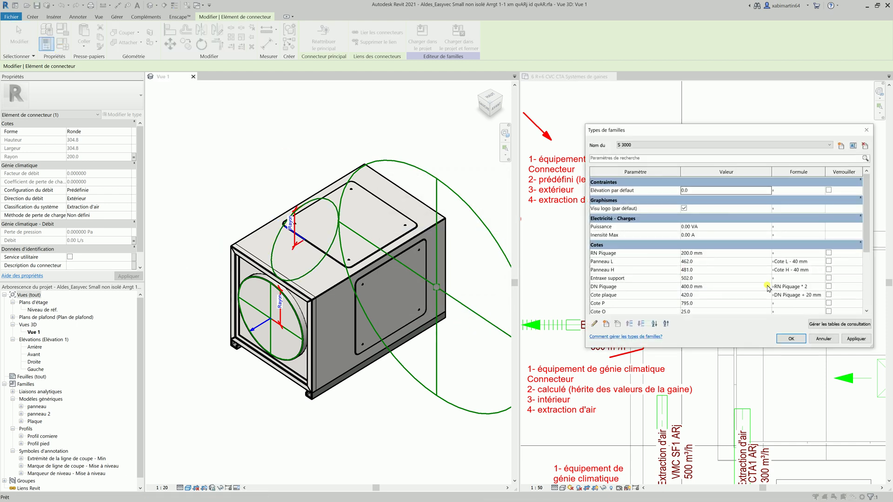
scroll(768, 287, down, 4)
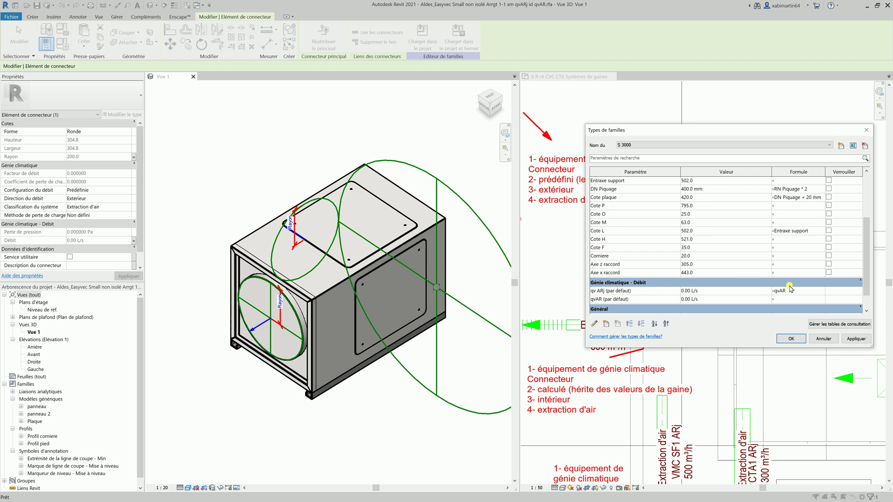
click(792, 339)
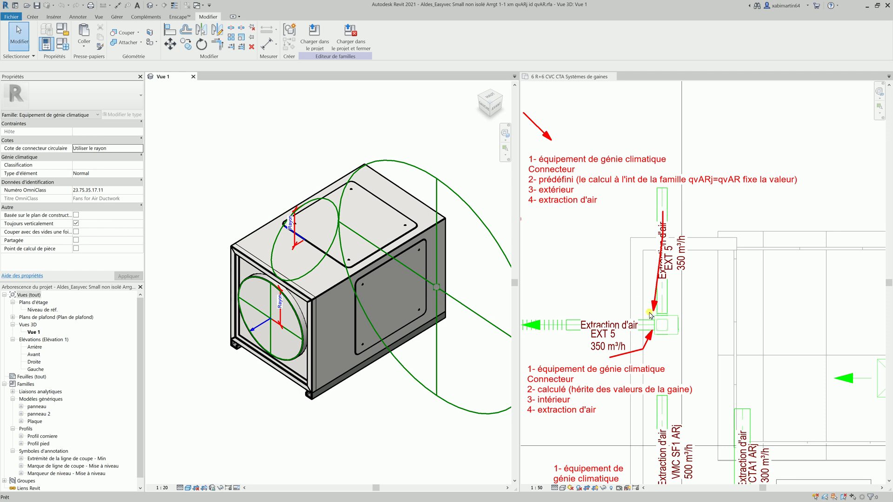
Narrow the upper EXT 5 fan note in the floor plan so its item 2 wraps onto two lines.
scroll(665, 325, down, 2)
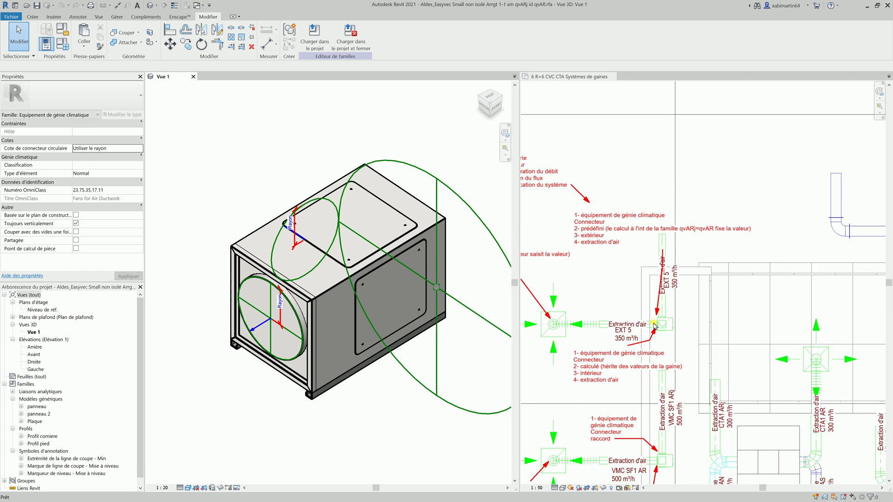
scroll(680, 283, down, 2)
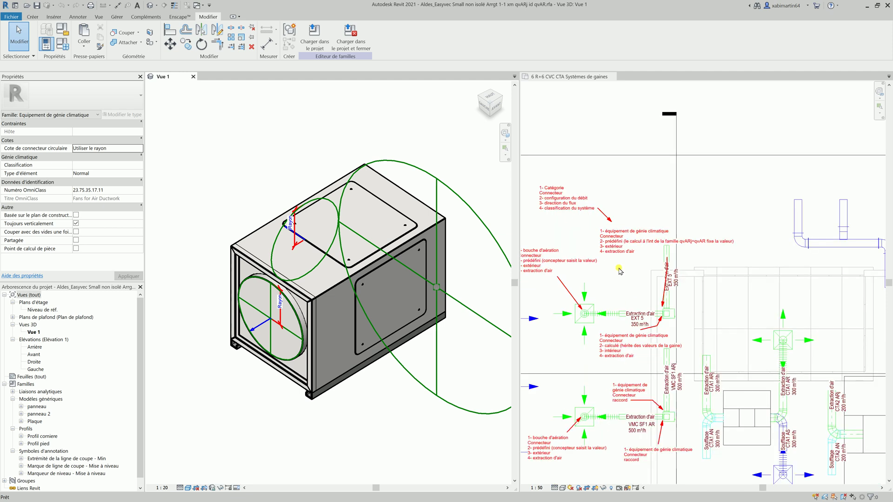
scroll(694, 325, up, 3)
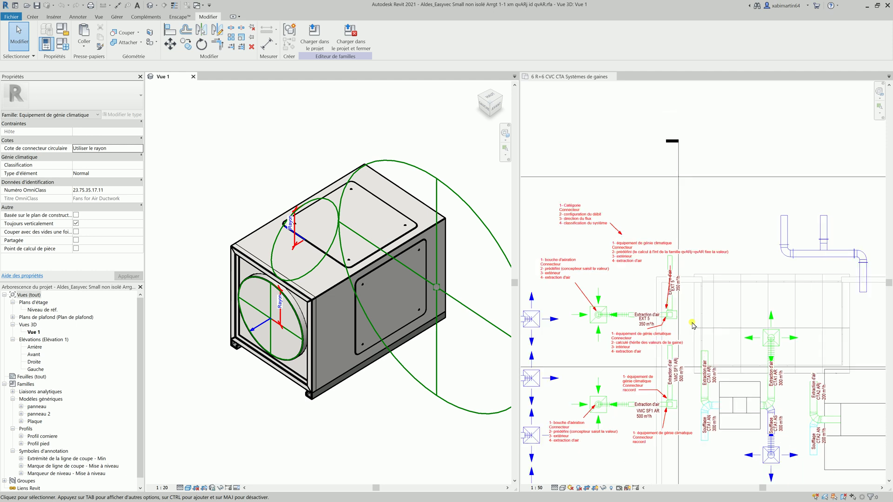
scroll(714, 265, up, 2)
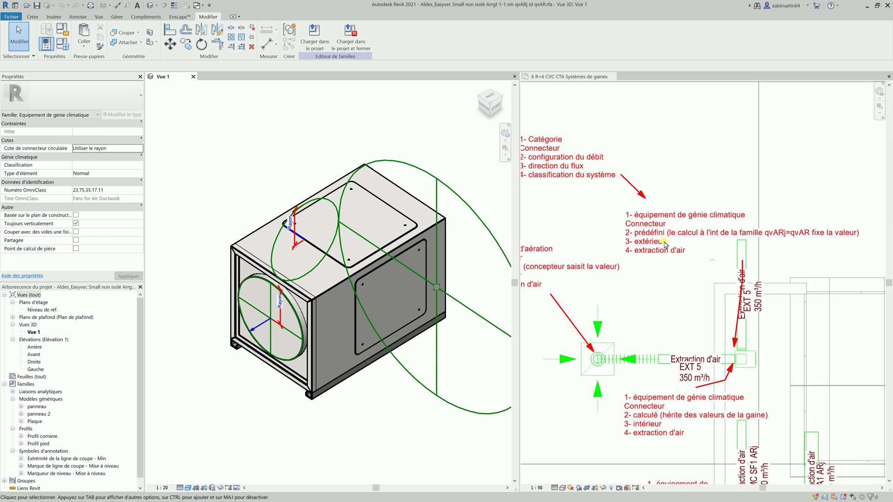
click(657, 226)
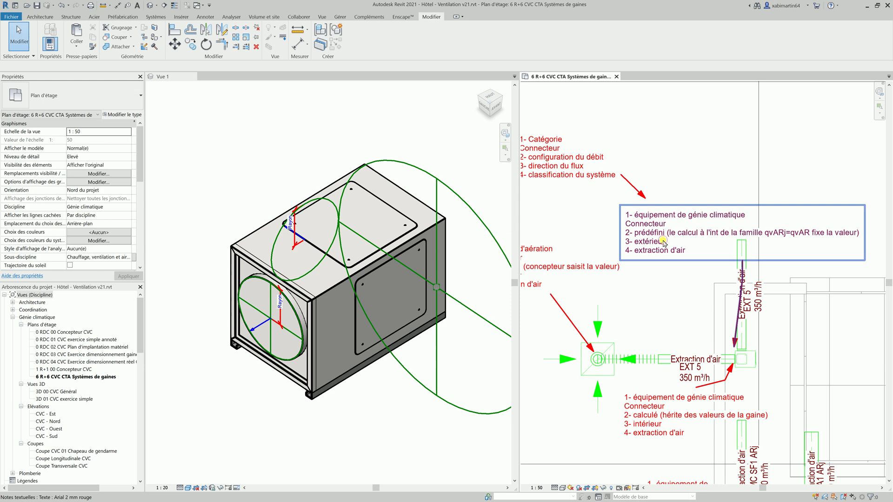
click(664, 240)
drag(864, 232, 755, 246)
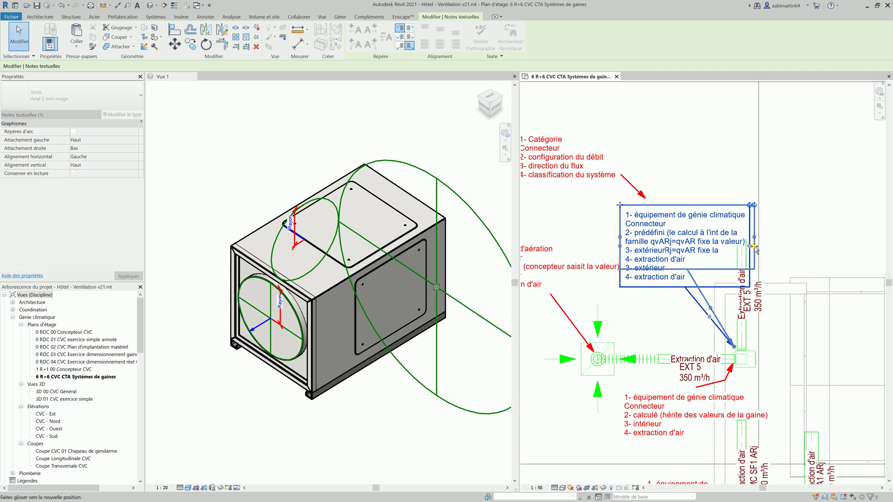
Narrow the EXT 5 air terminal note so its item 2 wraps onto two lines.
scroll(761, 264, down, 1)
scroll(761, 264, down, 2)
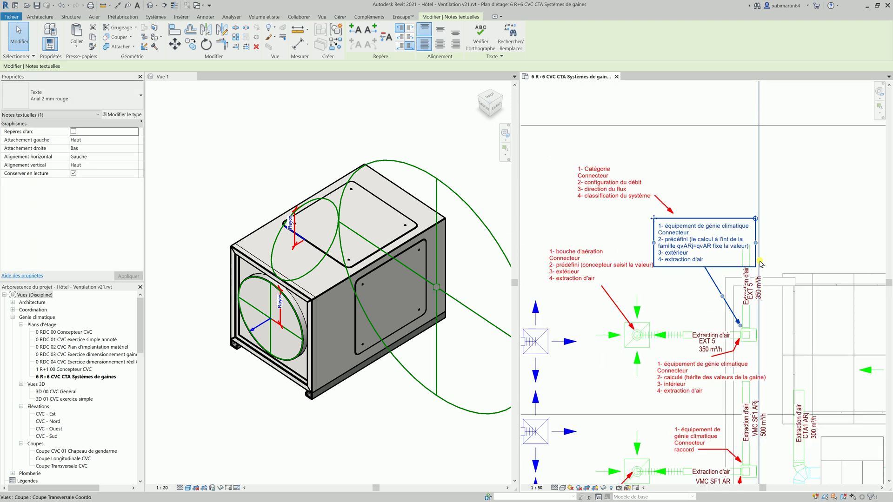
click(614, 278)
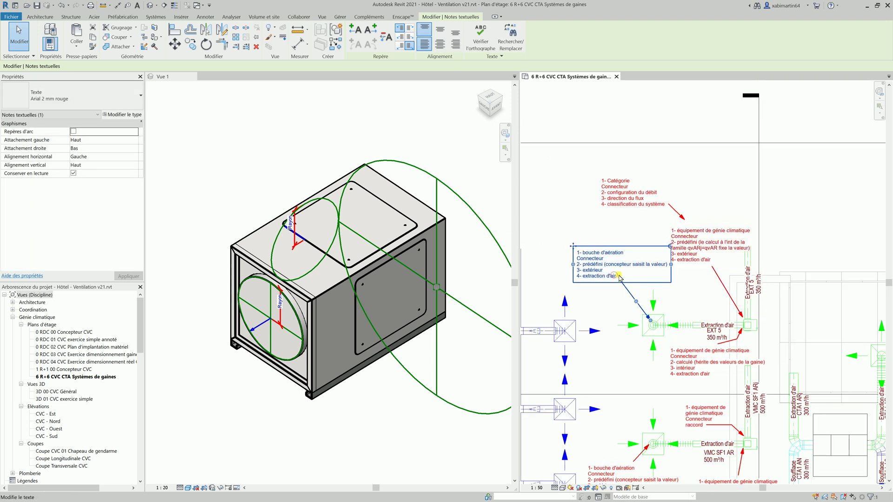
drag(671, 264, 642, 268)
Move the upper EXT 5 fan note down, level with the adjacent air terminal note.
click(670, 228)
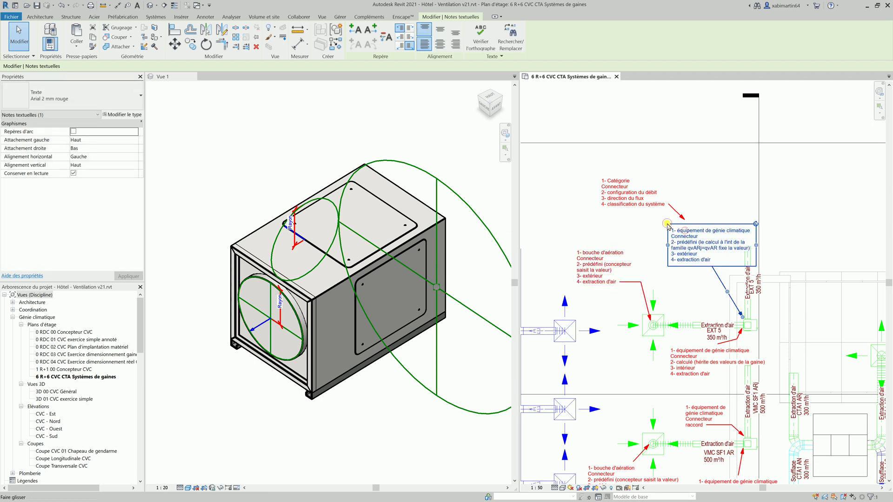
drag(667, 225, 660, 248)
click(768, 265)
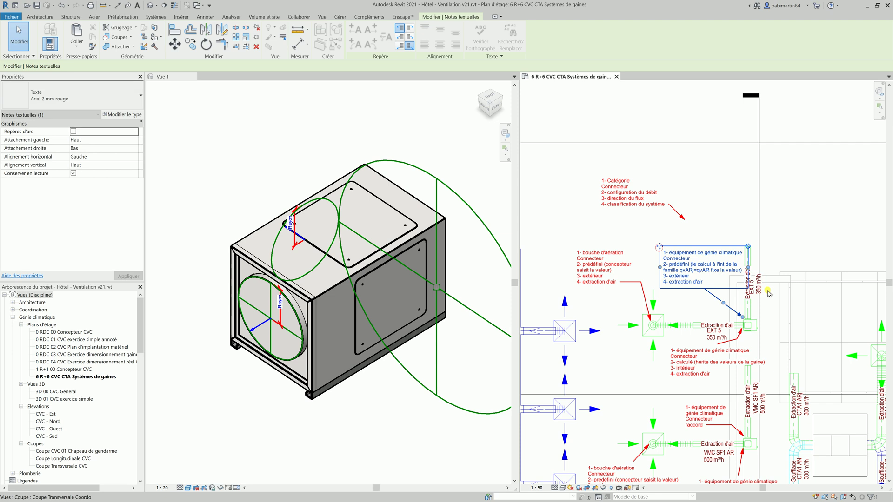
click(780, 248)
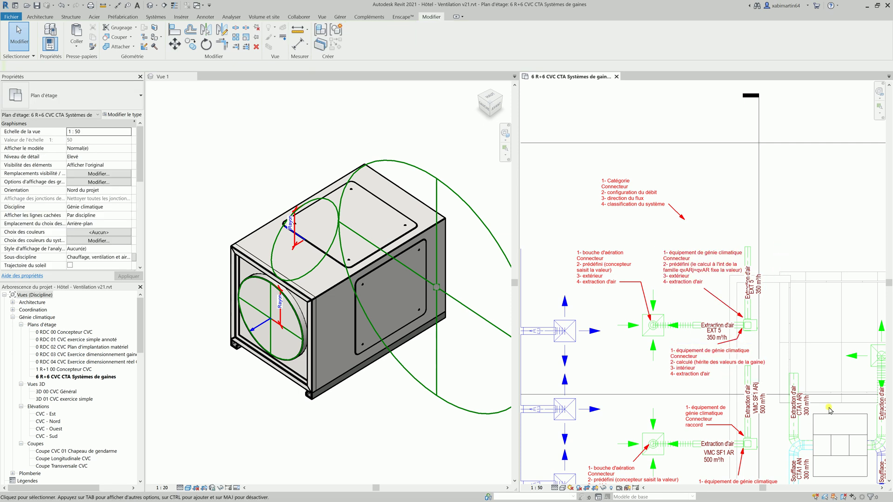
Move the "1- Catégorie" legend note into line above the EXT 5 air terminal note and bend its leader upward.
scroll(822, 369, down, 1)
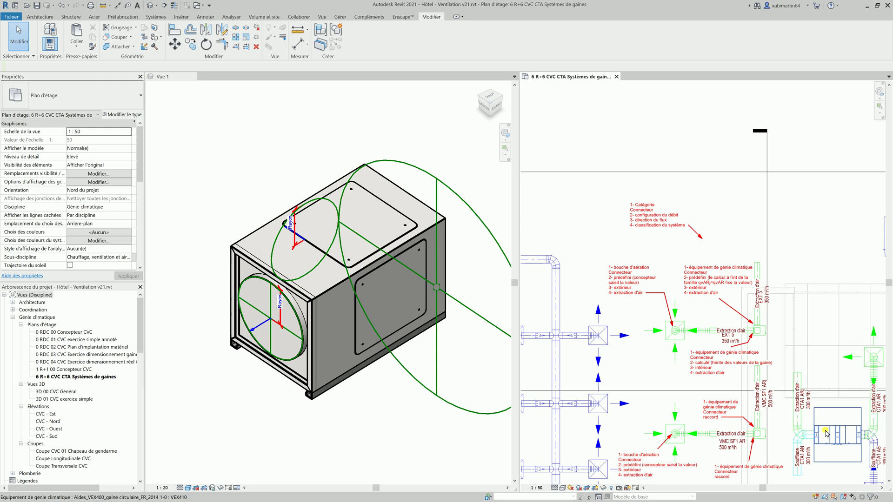
scroll(817, 462, up, 1)
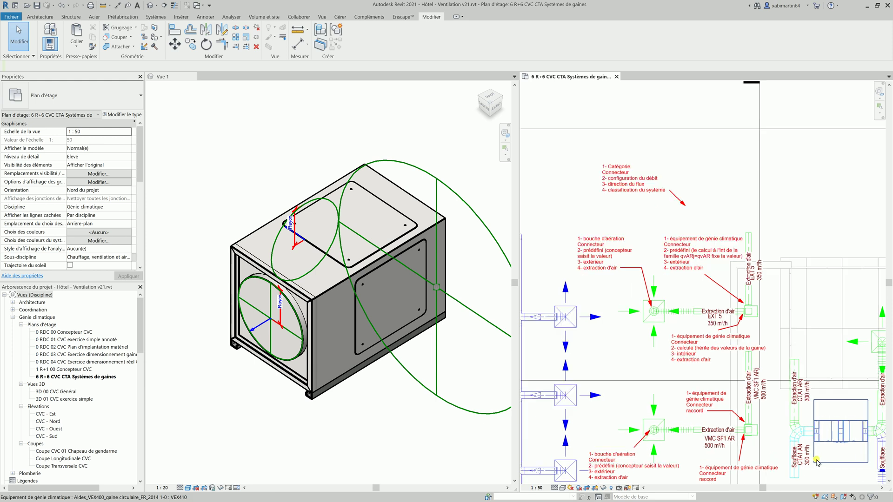
scroll(813, 460, up, 1)
middle_drag(778, 421, 801, 389)
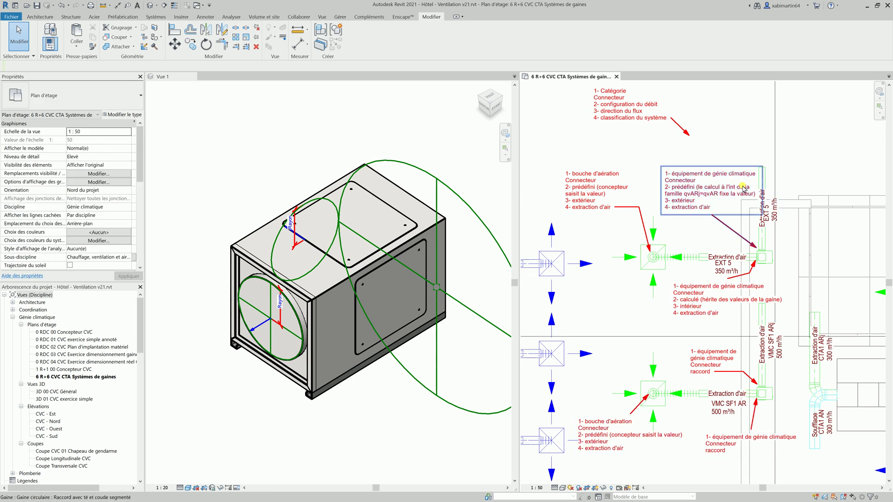
click(617, 120)
drag(591, 86, 561, 96)
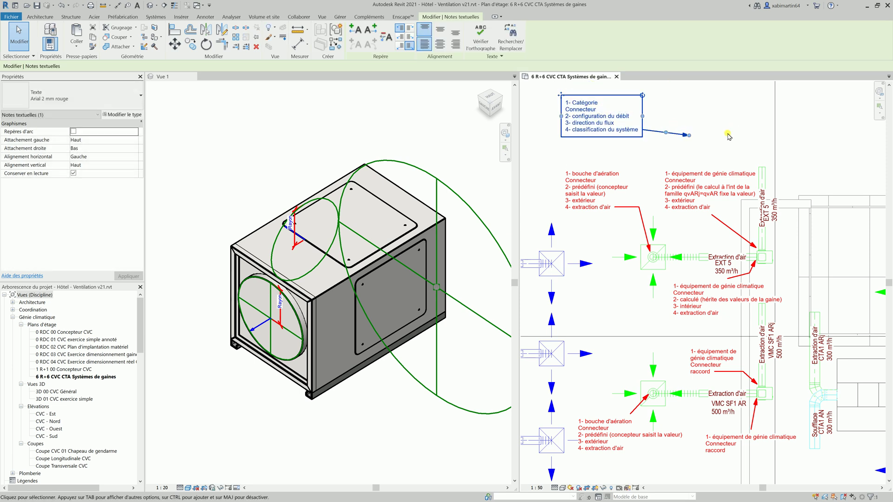
drag(695, 140, 677, 124)
click(701, 124)
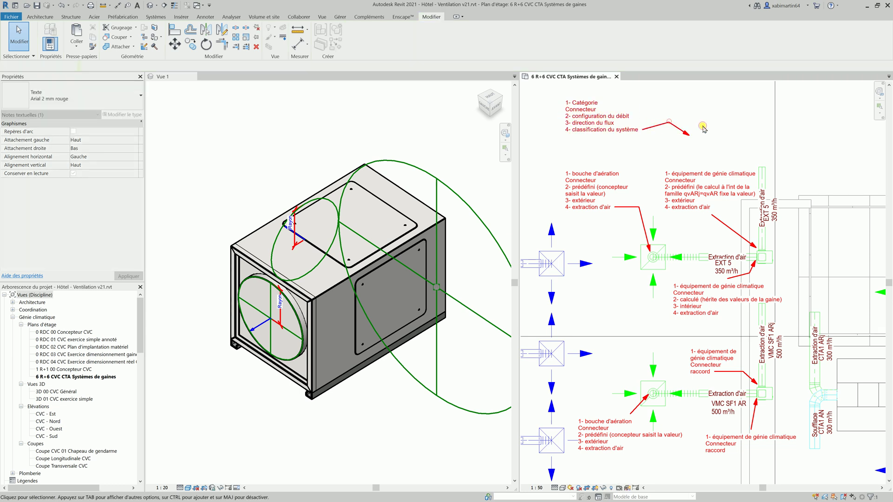